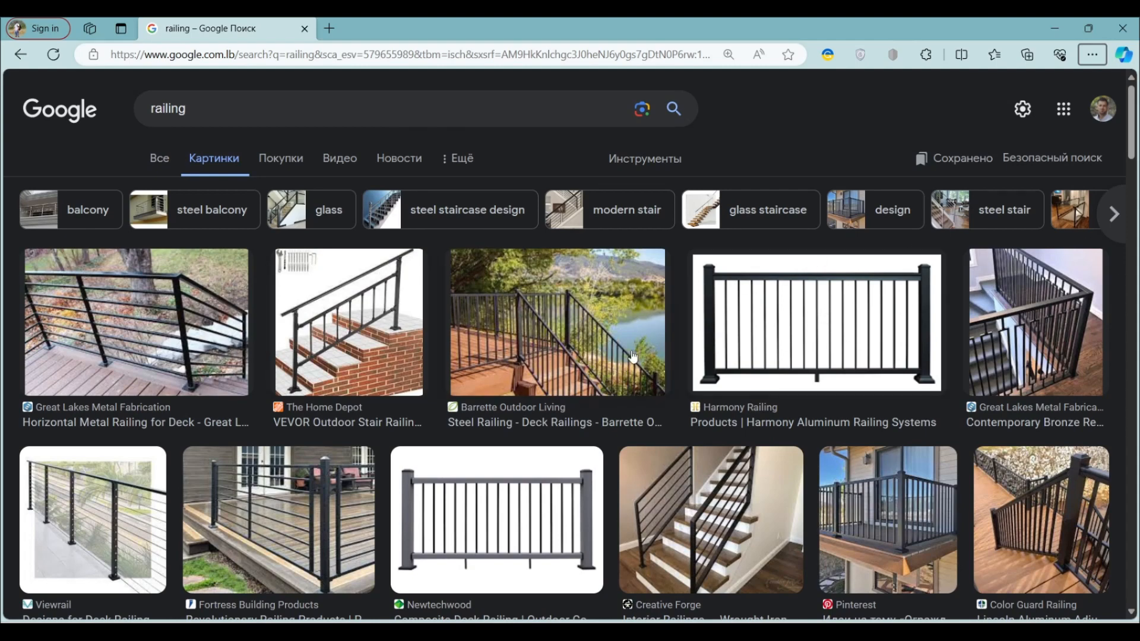
{"action": "scroll", "coordinate": [535, 376], "scroll_direction": "down", "scroll_amount": 3}
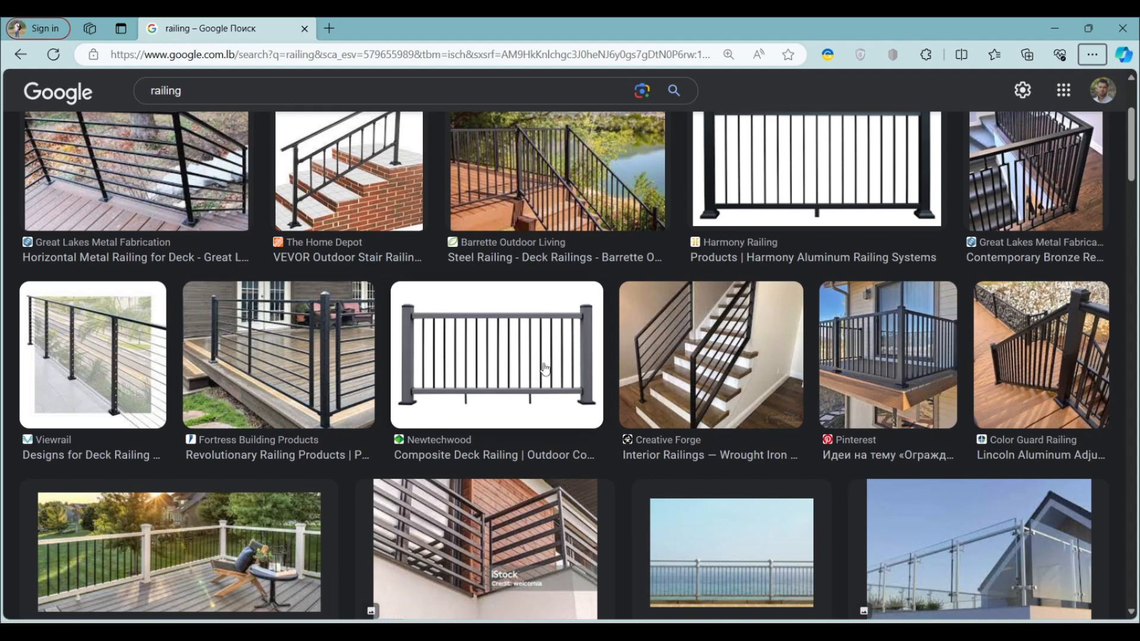
{"action": "scroll", "coordinate": [544, 369], "scroll_direction": "up", "scroll_amount": 3}
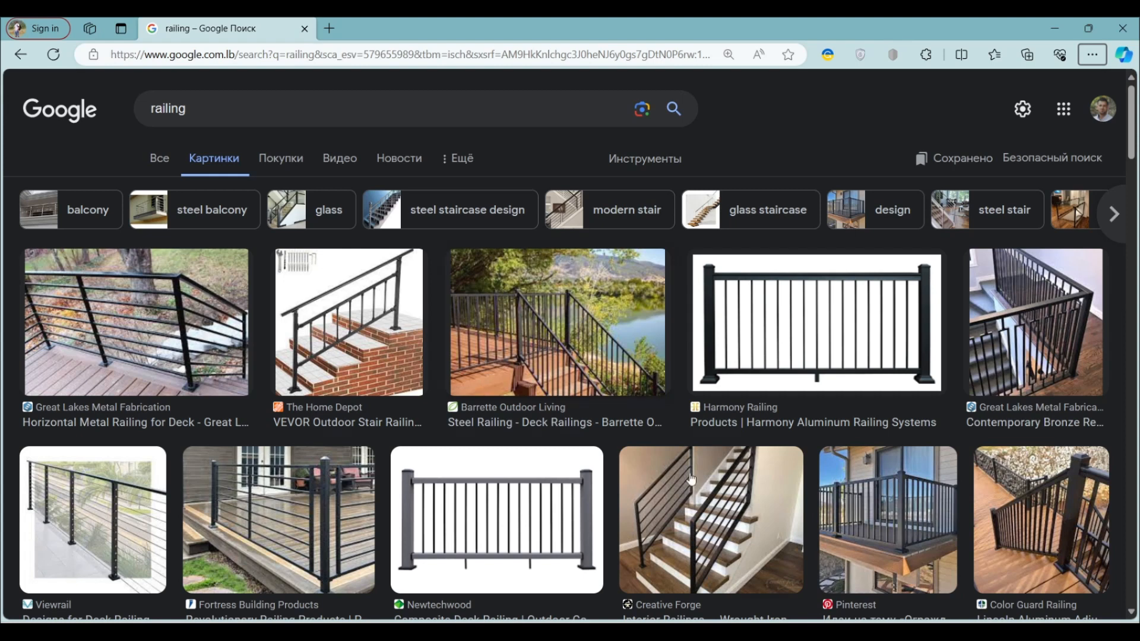
Switch to Revit in a maximized window and create a new project from the Metric-Architectural Template.
{"action": "left_click", "coordinate": [783, 632]}
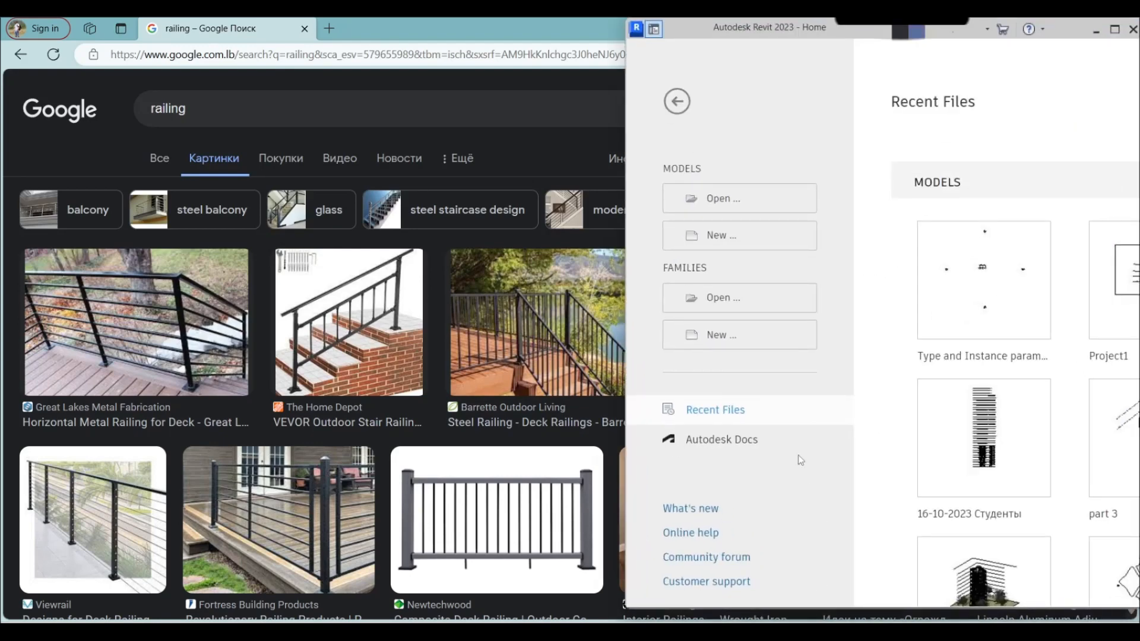
{"action": "left_click", "coordinate": [1115, 29]}
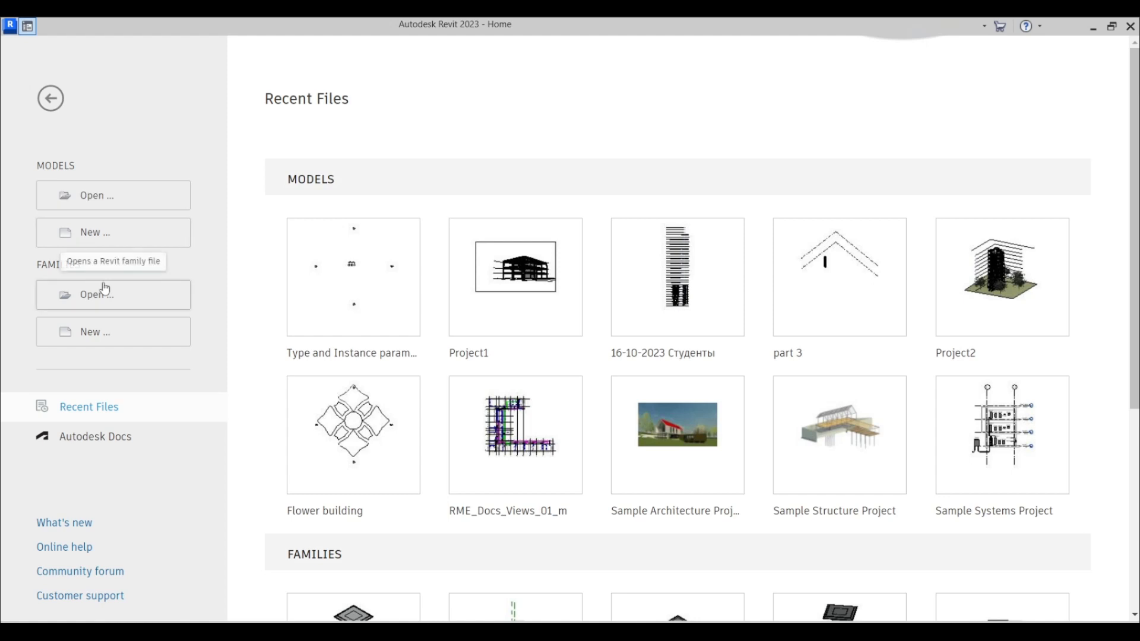
{"action": "left_click", "coordinate": [153, 241]}
{"action": "left_click", "coordinate": [500, 295]}
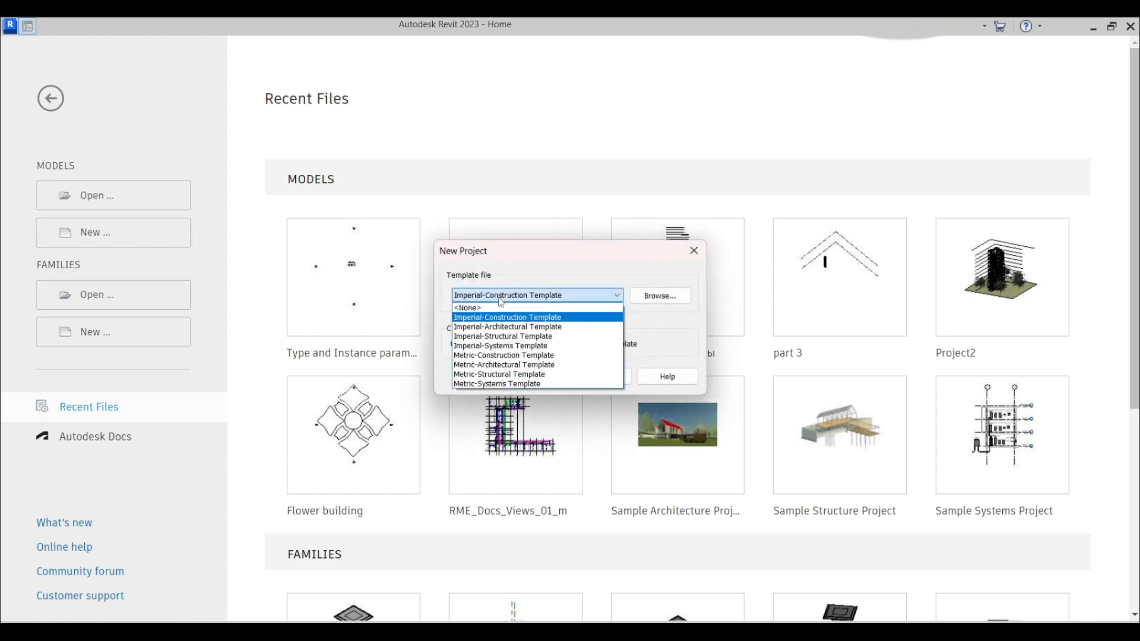
{"action": "left_click", "coordinate": [505, 365]}
{"action": "left_click", "coordinate": [559, 383]}
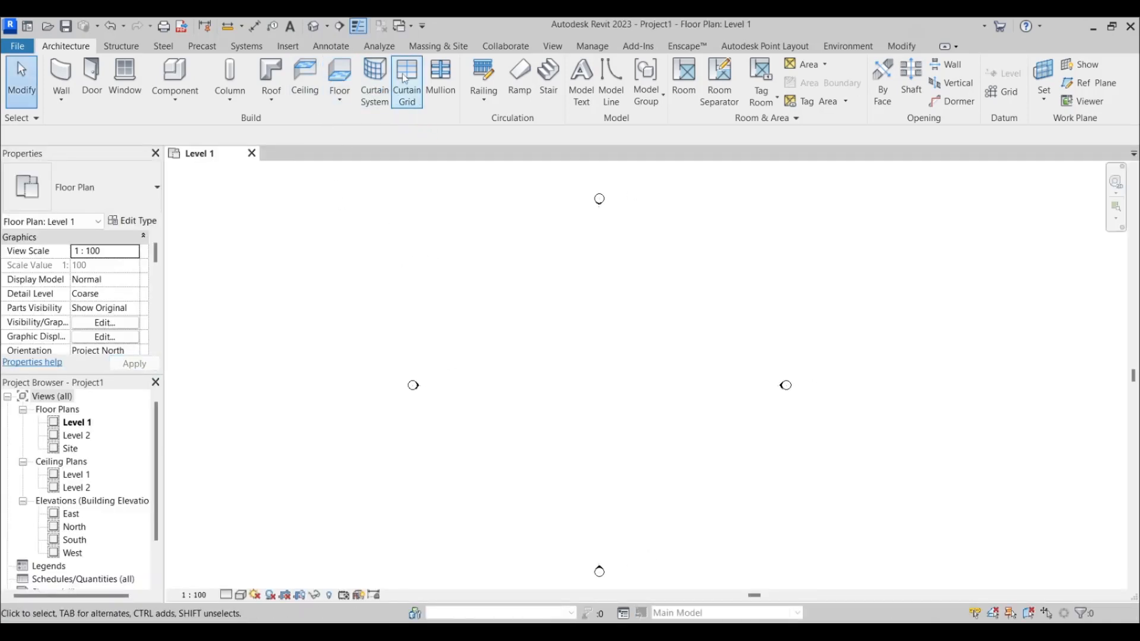
Create a railing on Level 1 along a straight horizontal path about 30000 mm long.
{"action": "left_click", "coordinate": [484, 80]}
{"action": "left_click", "coordinate": [480, 346]}
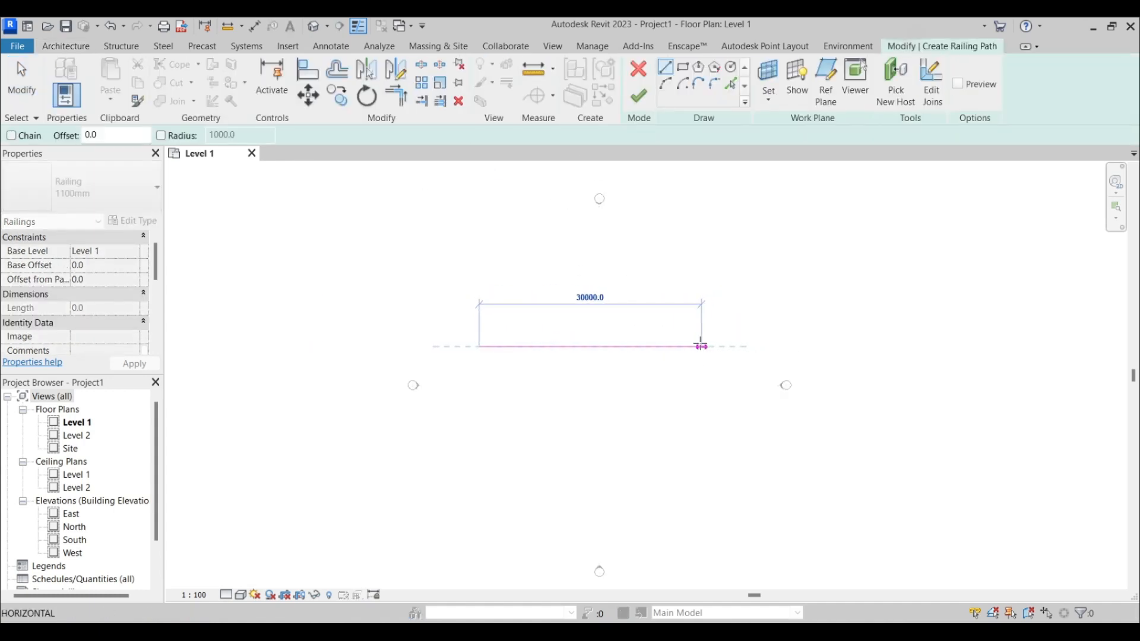
{"action": "left_click", "coordinate": [702, 346]}
{"action": "scroll", "coordinate": [681, 321], "scroll_direction": "up", "scroll_amount": 2}
{"action": "left_click", "coordinate": [639, 96]}
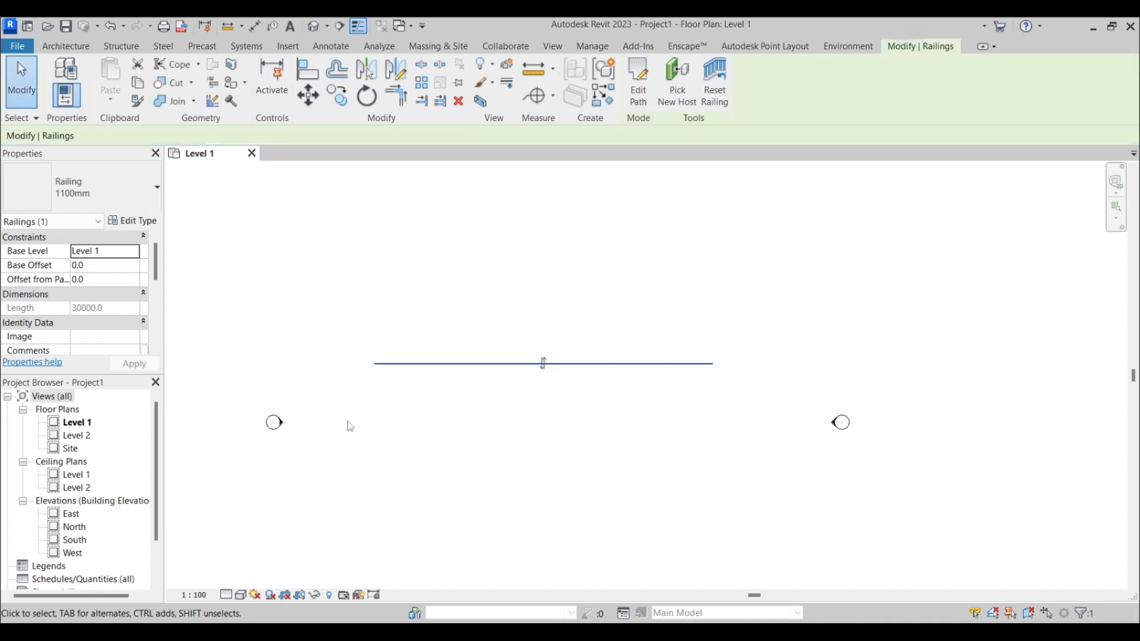
In the default 3D view, edit the railing's path and shorten it from its left end to about 9800 mm.
{"action": "left_click", "coordinate": [319, 27]}
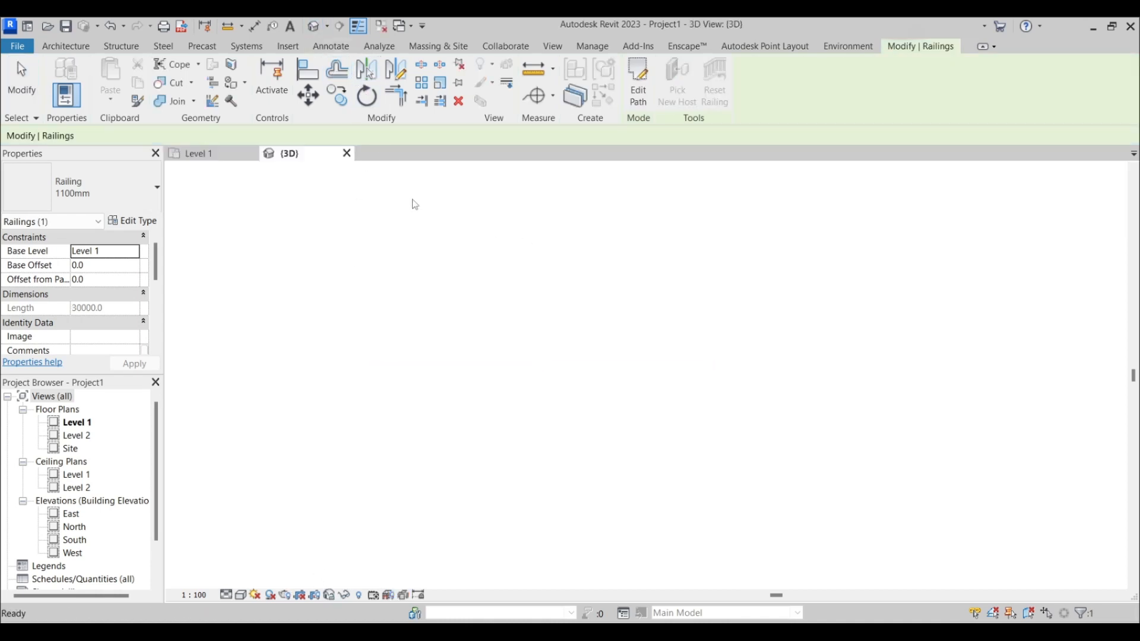
{"action": "middle_click_drag", "start_coordinate": [593, 325], "coordinate": [713, 277], "text": "shift"}
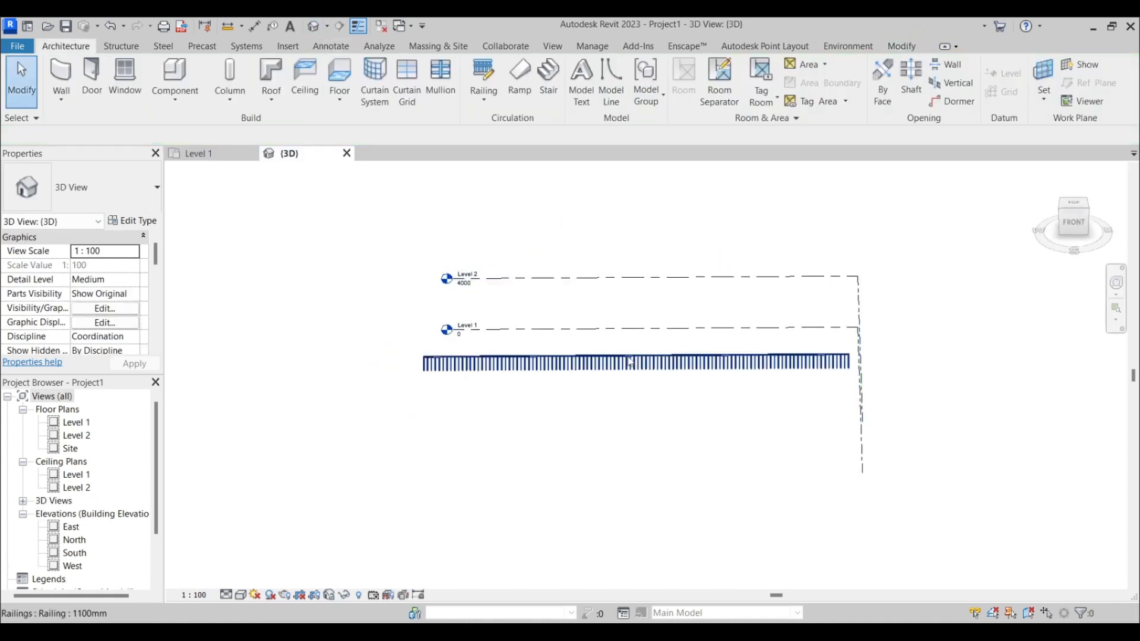
{"action": "double_click", "coordinate": [632, 362]}
{"action": "left_click", "coordinate": [425, 372]}
{"action": "mouse_move", "coordinate": [425, 371]}
{"action": "left_mouse_down"}
{"action": "mouse_move", "coordinate": [720, 359]}
{"action": "mouse_move", "coordinate": [649, 374]}
{"action": "mouse_move", "coordinate": [710, 369]}
{"action": "left_mouse_up"}
{"action": "left_click", "coordinate": [638, 96]}
Change the railing's type to 900mm Pipe.
{"action": "scroll", "coordinate": [833, 375], "scroll_direction": "up", "scroll_amount": 3}
{"action": "middle_click_drag", "start_coordinate": [831, 300], "coordinate": [774, 537]}
{"action": "scroll", "coordinate": [760, 518], "scroll_direction": "up", "scroll_amount": 5}
{"action": "left_click", "coordinate": [736, 502]}
{"action": "left_click", "coordinate": [633, 364]}
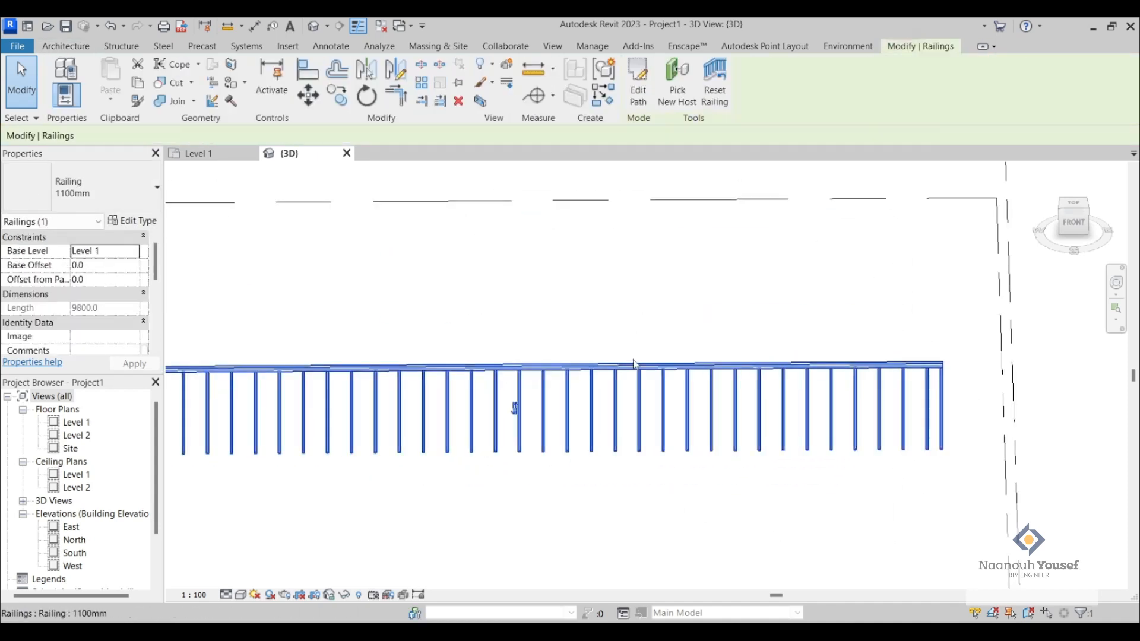
{"action": "left_click", "coordinate": [108, 189]}
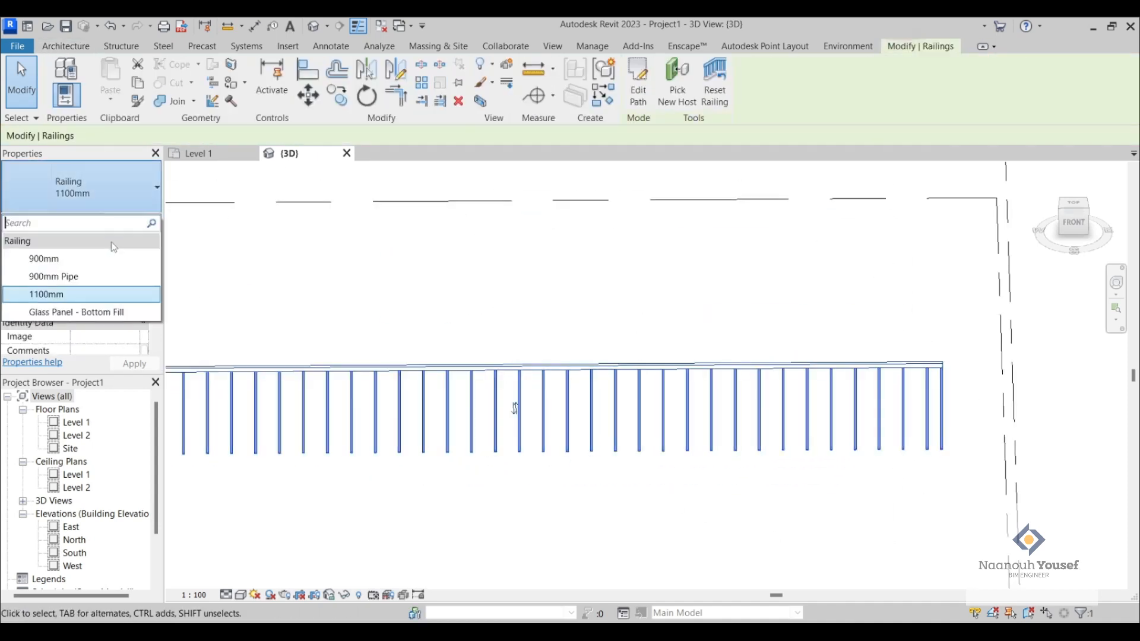
{"action": "left_click", "coordinate": [104, 278]}
{"action": "left_click", "coordinate": [585, 476]}
{"action": "middle_click_drag", "start_coordinate": [586, 476], "coordinate": [746, 448]}
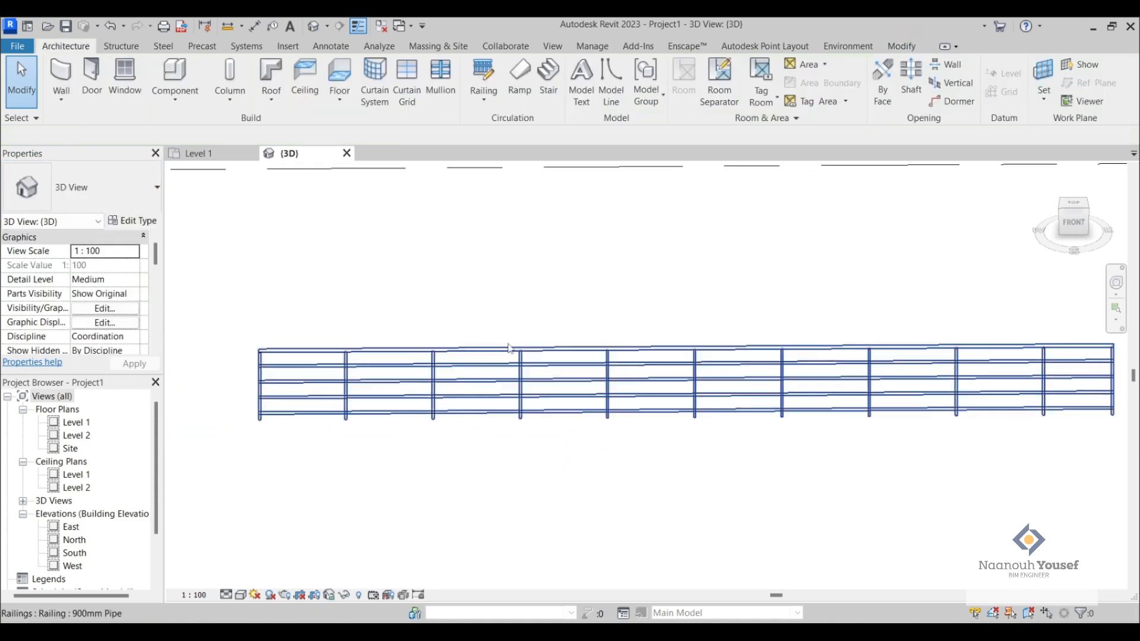
{"action": "middle_click_drag", "start_coordinate": [515, 376], "coordinate": [524, 337], "text": "shift"}
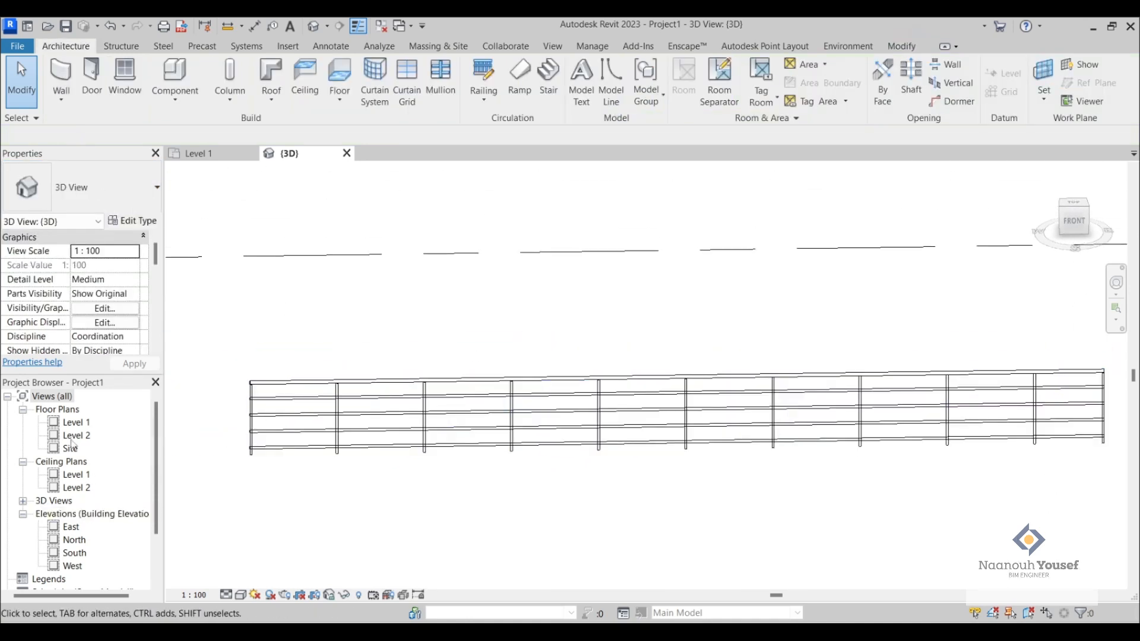
In the Level 1 floor plan, draw a horizontal reference plane along the railing, extending slightly past both ends.
{"action": "double_click", "coordinate": [72, 423]}
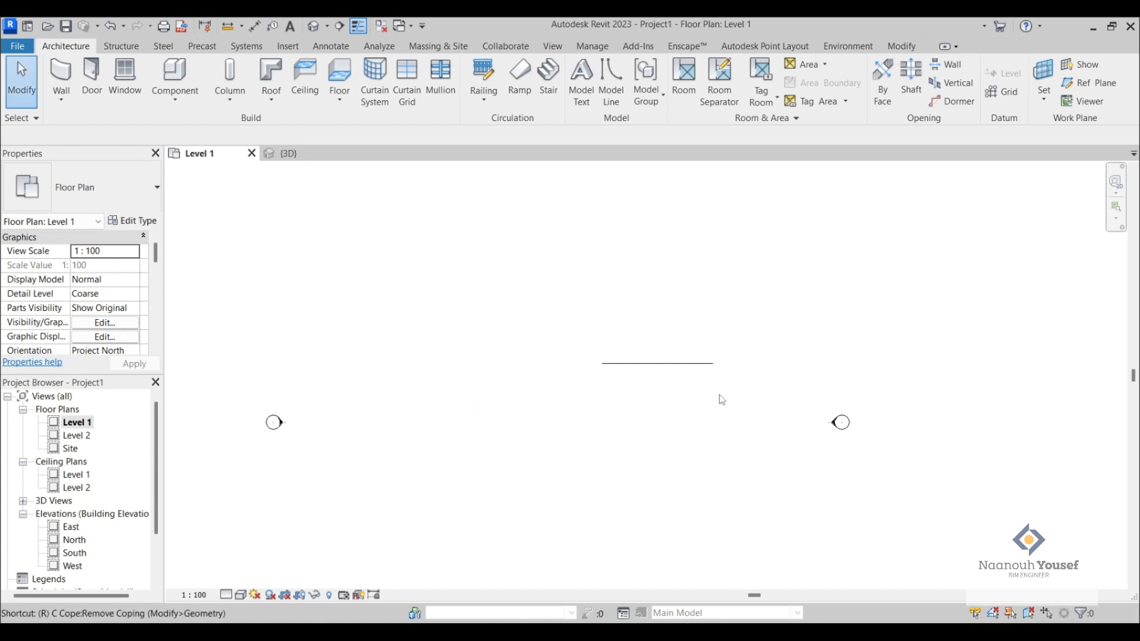
{"action": "scroll", "coordinate": [723, 392], "scroll_direction": "up", "scroll_amount": 2}
{"action": "left_click", "coordinate": [1088, 83]}
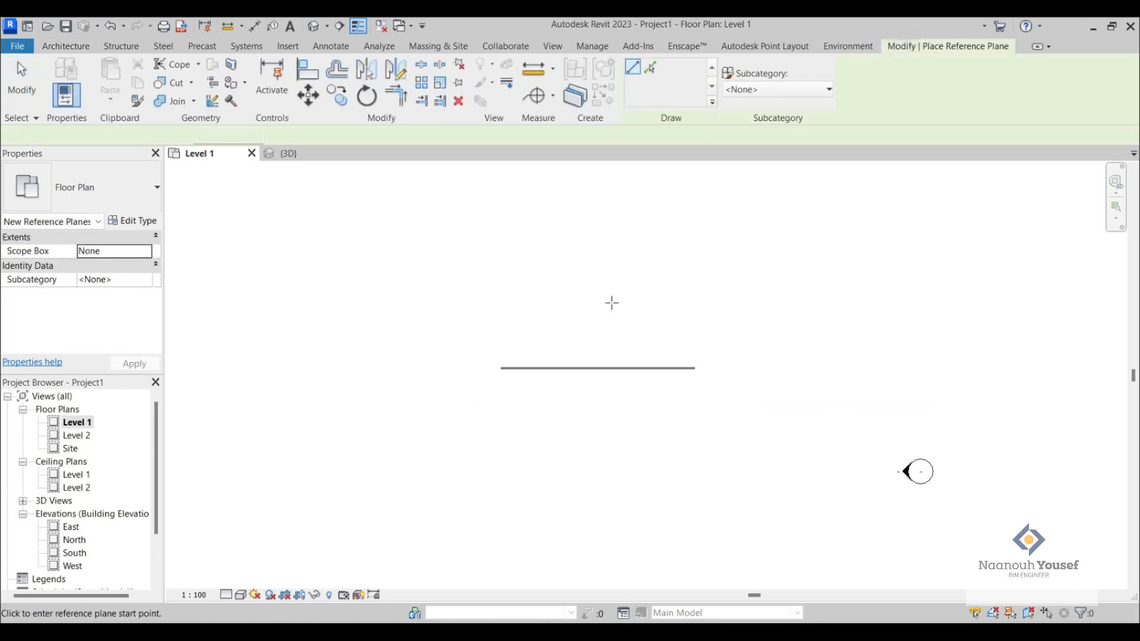
{"action": "scroll", "coordinate": [593, 332], "scroll_direction": "up", "scroll_amount": 3}
{"action": "left_click", "coordinate": [387, 410]}
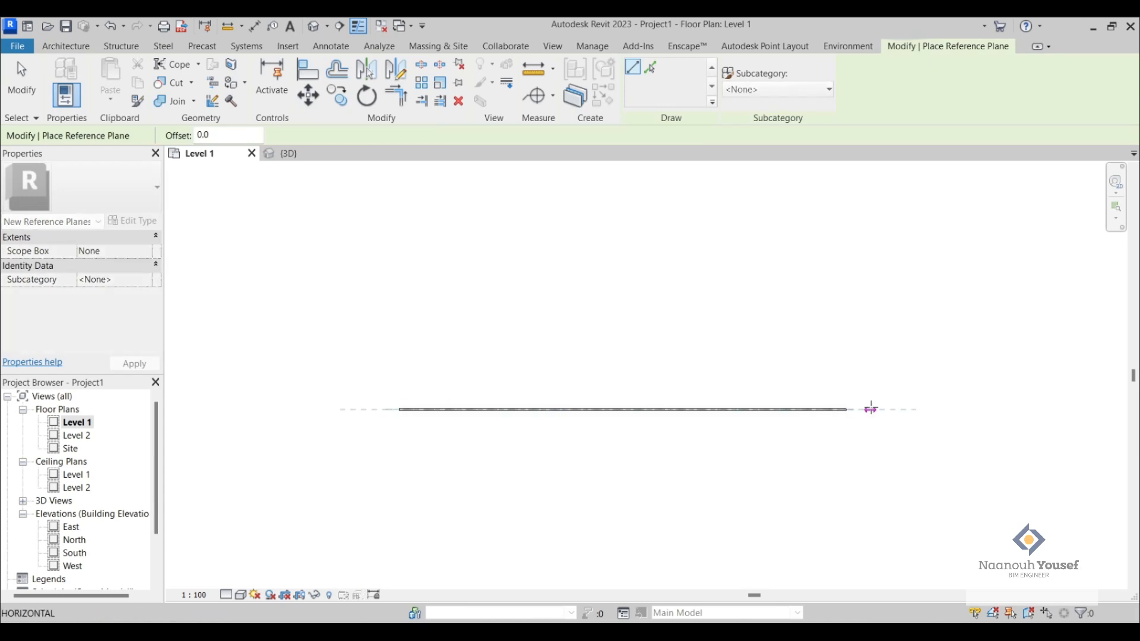
{"action": "left_click", "coordinate": [872, 410]}
{"action": "key", "text": "Escape"}
{"action": "key", "text": "Escape"}
Name the reference plane along the railing "Railing".
{"action": "left_click", "coordinate": [871, 409]}
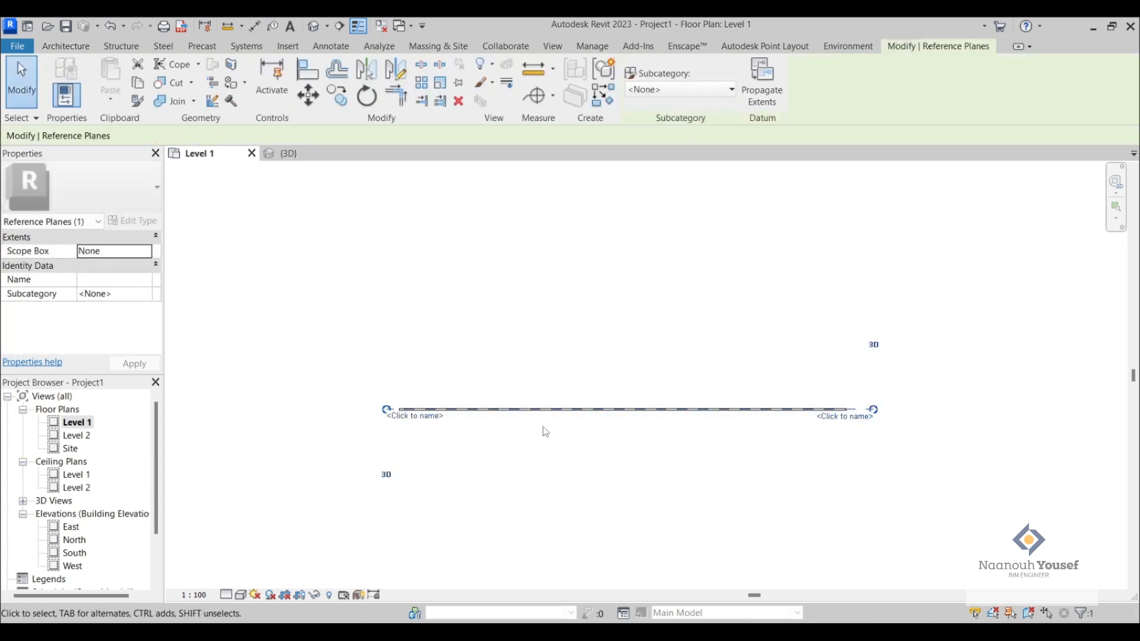
{"action": "left_click", "coordinate": [434, 420]}
{"action": "type", "text": "Rai"}
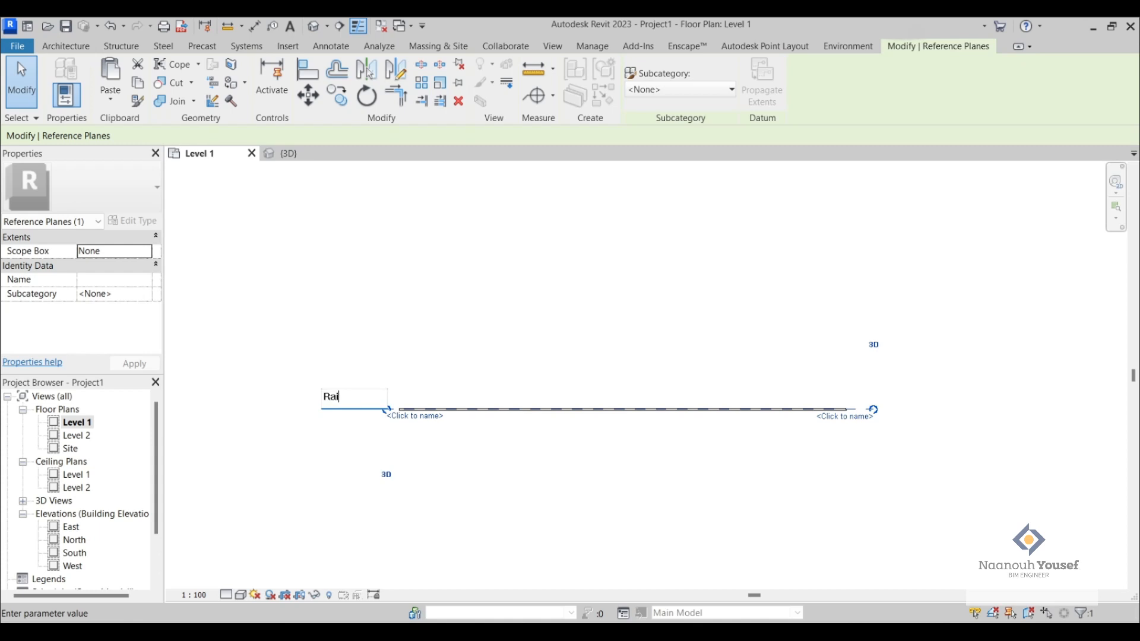
{"action": "type", "text": "ling"}
{"action": "key", "text": "Return"}
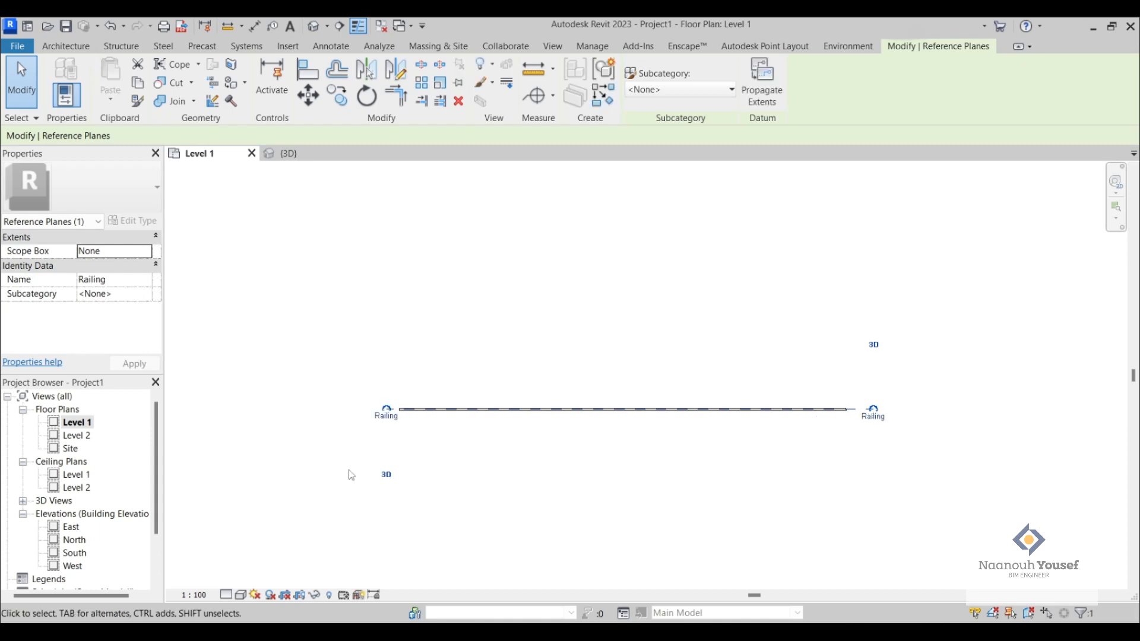
In the South elevation, nudge the railing to the left until it clears the Level 1 label.
{"action": "double_click", "coordinate": [70, 552]}
{"action": "scroll", "coordinate": [909, 353], "scroll_direction": "up", "scroll_amount": 5}
{"action": "middle_click_drag", "start_coordinate": [650, 334], "coordinate": [710, 310]}
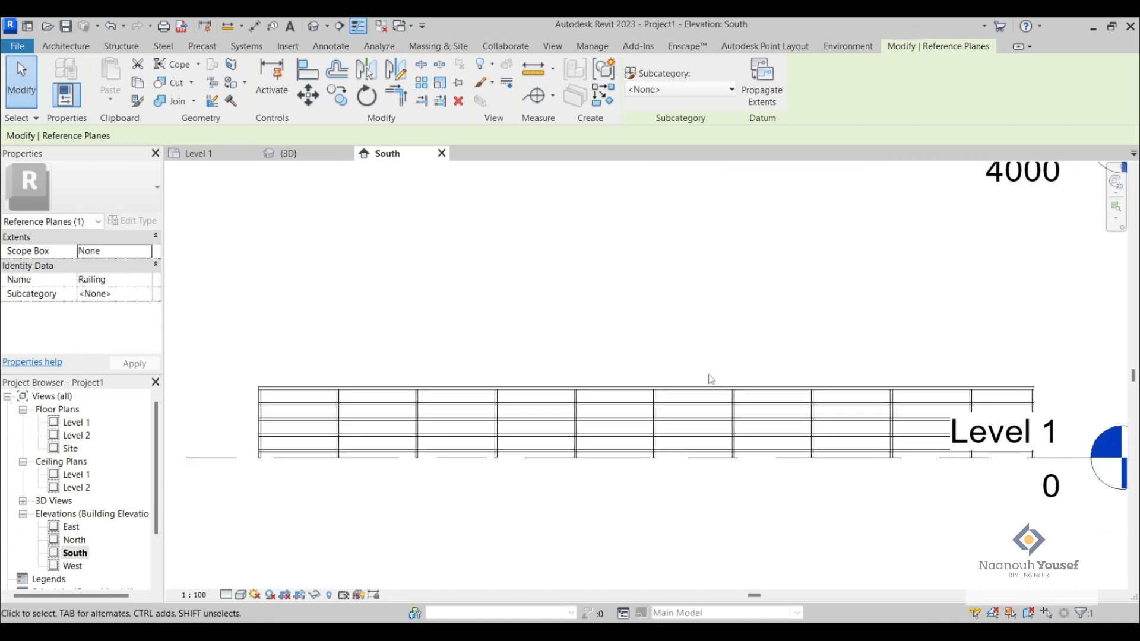
{"action": "left_click", "coordinate": [709, 376]}
{"action": "left_click", "coordinate": [696, 388]}
{"action": "key", "text": "Left"}
{"action": "key", "text": "Left"}
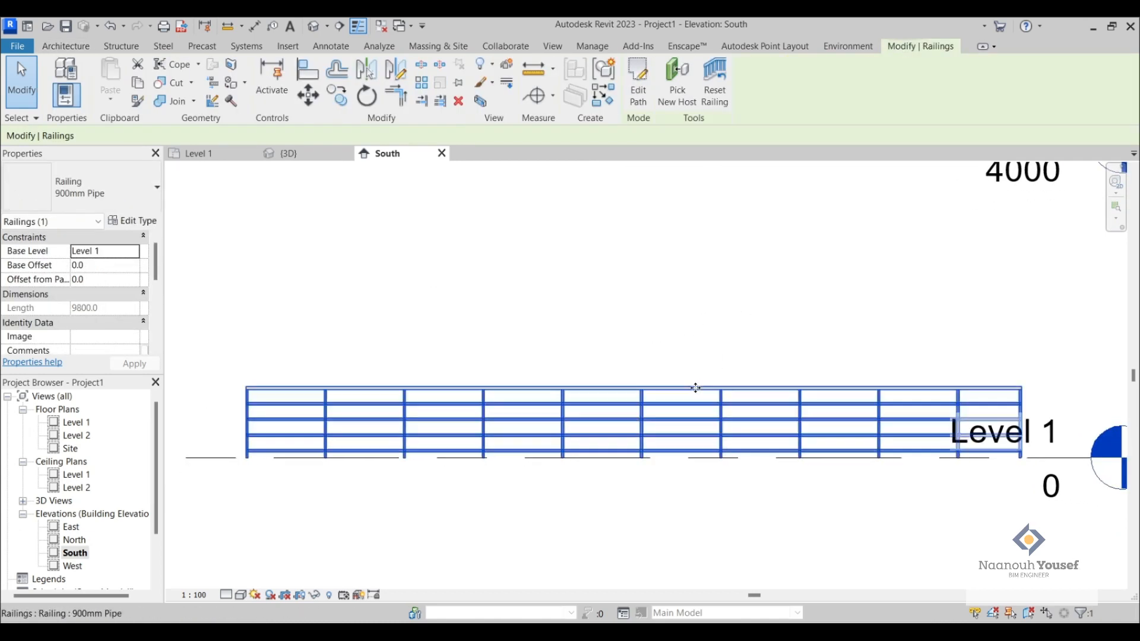
{"action": "key", "text": "Left"}
{"action": "key", "text": "Left"}
{"action": "key", "text": "Left"}
{"action": "key", "text": "Left"}
{"action": "key", "text": "Left"}
{"action": "key", "text": "Left"}
{"action": "key", "text": "Left"}
{"action": "key", "text": "Left"}
{"action": "key", "text": "Left"}
{"action": "key", "text": "Left"}
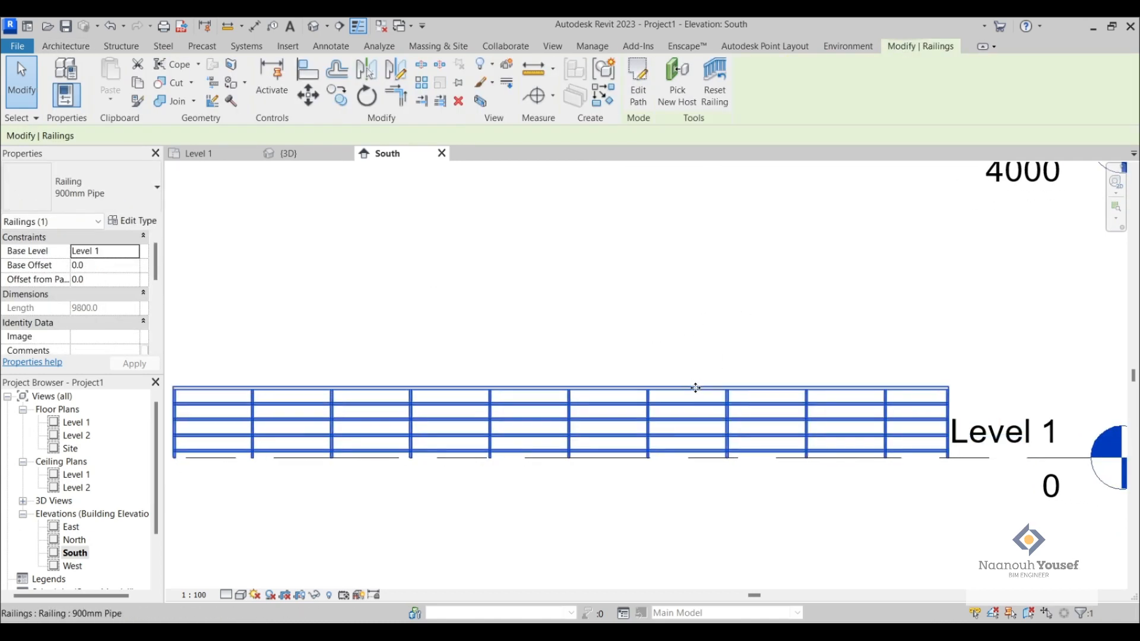
{"action": "left_click", "coordinate": [754, 484]}
{"action": "middle_click_drag", "start_coordinate": [754, 484], "coordinate": [843, 485]}
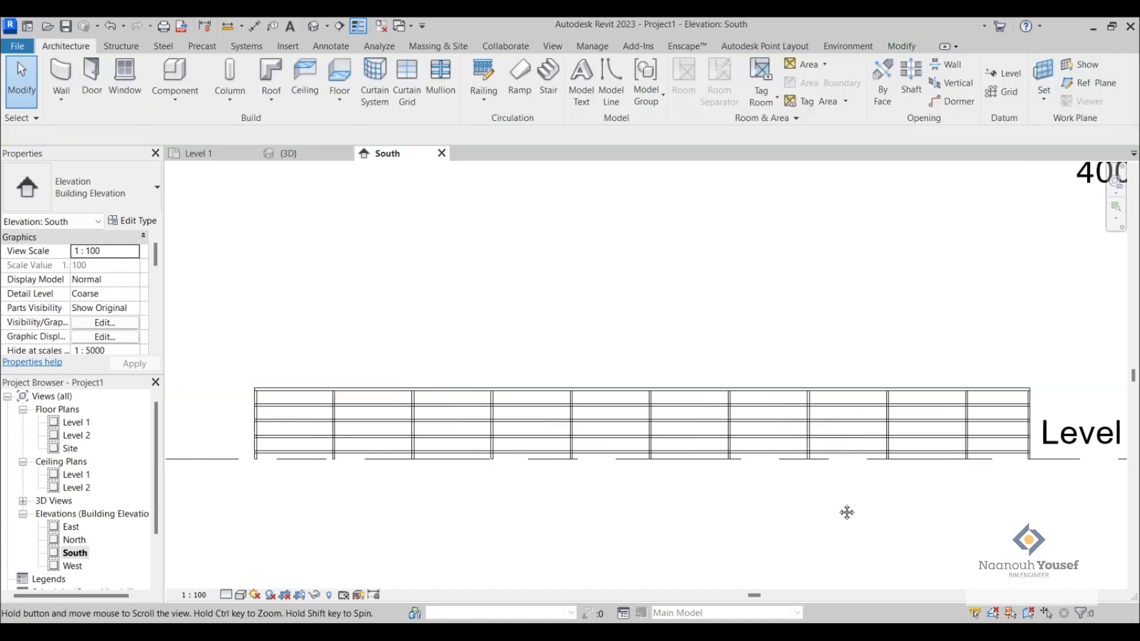
Duplicate the railing's 900mm Pipe type under the name "New".
{"action": "scroll", "coordinate": [441, 336], "scroll_direction": "up", "scroll_amount": 2}
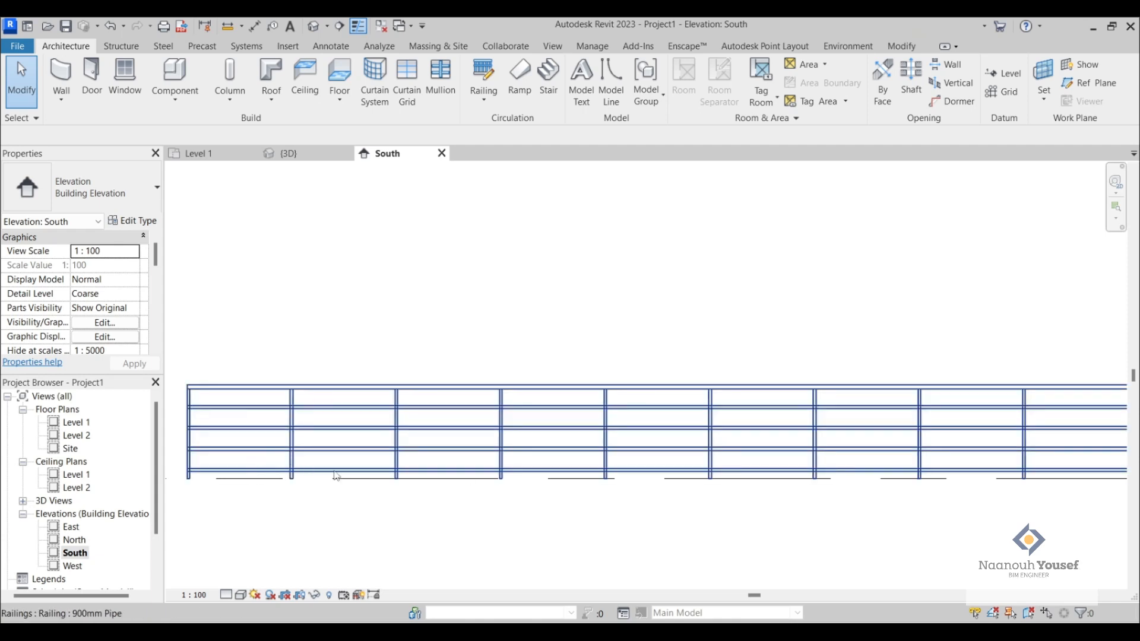
{"action": "scroll", "coordinate": [360, 479], "scroll_direction": "down", "scroll_amount": 2}
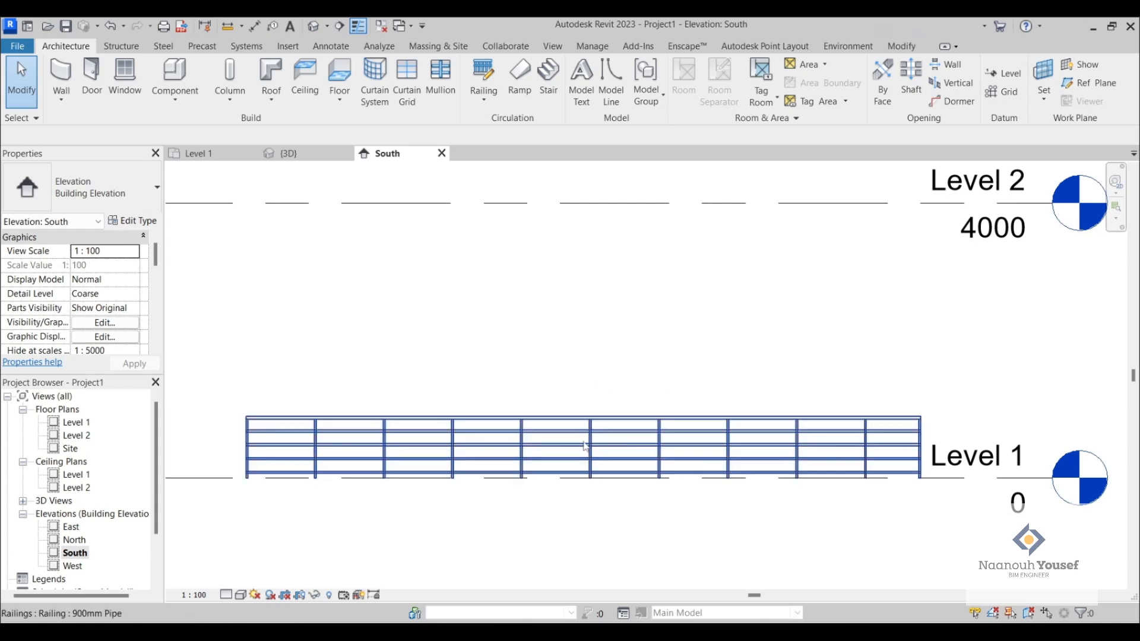
{"action": "scroll", "coordinate": [317, 424], "scroll_direction": "up", "scroll_amount": 2}
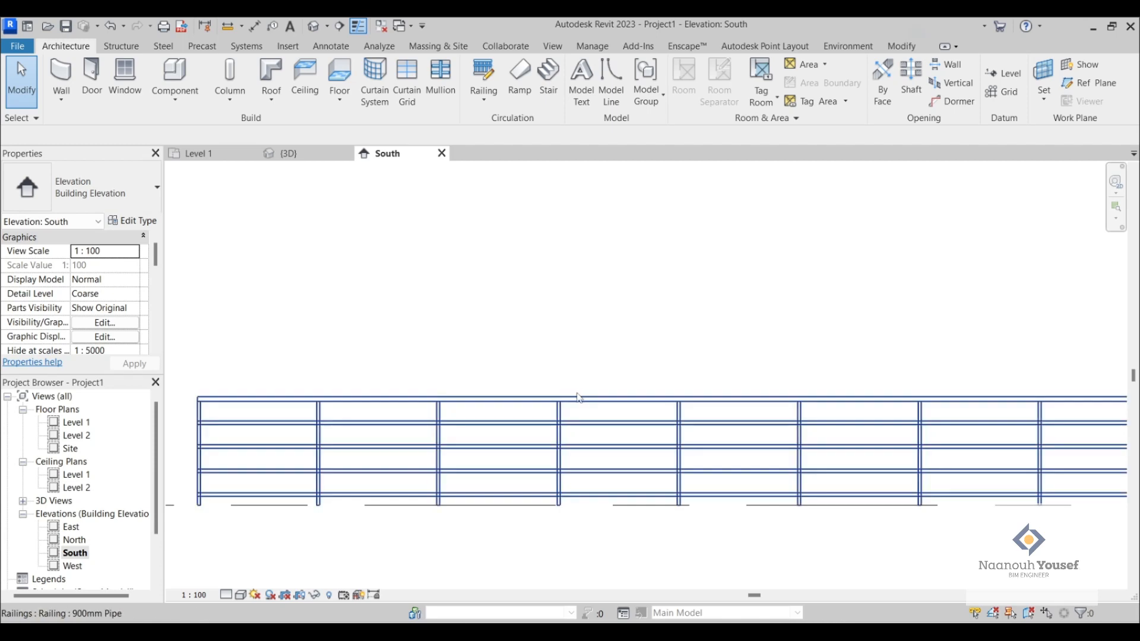
{"action": "left_click", "coordinate": [254, 397]}
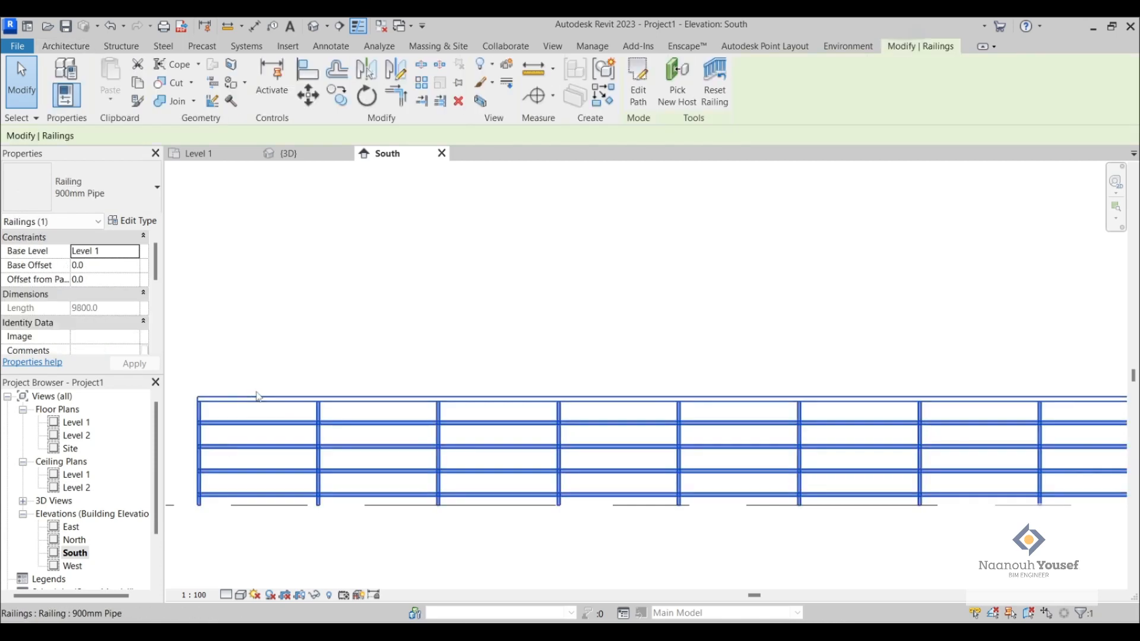
{"action": "left_click", "coordinate": [139, 223]}
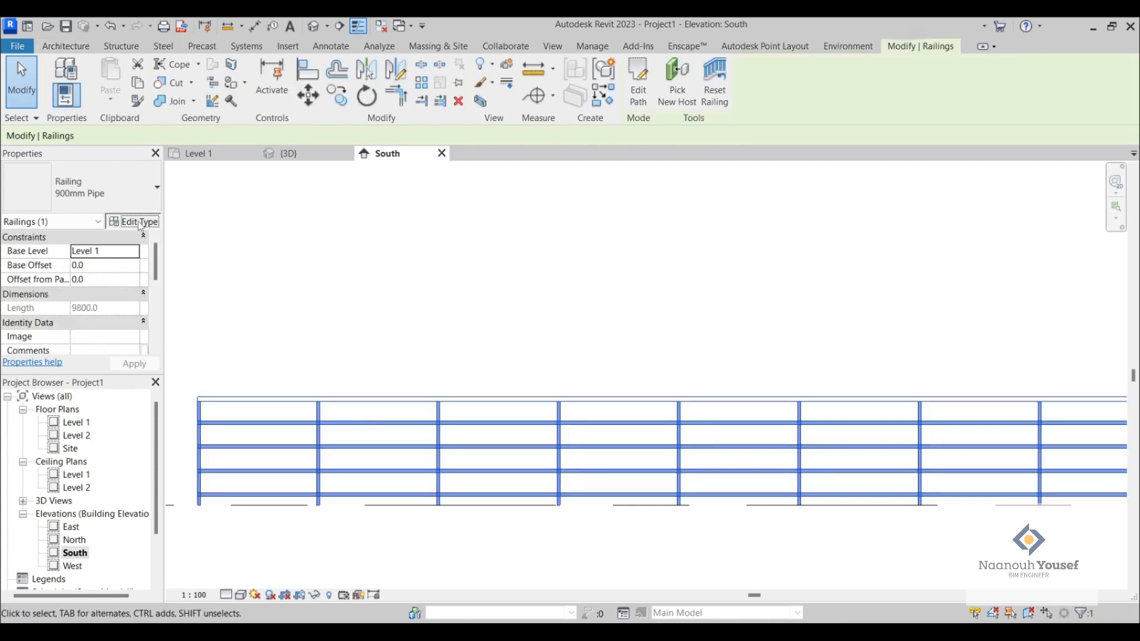
{"action": "left_click", "coordinate": [883, 167]}
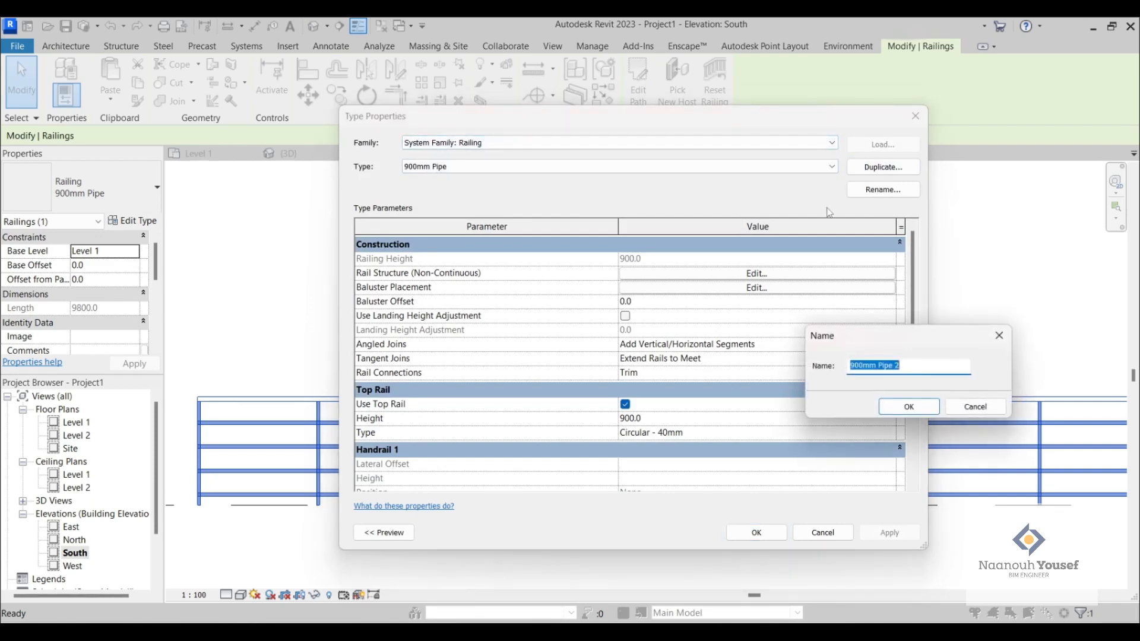
{"action": "type", "text": "New"}
{"action": "left_click", "coordinate": [909, 407]}
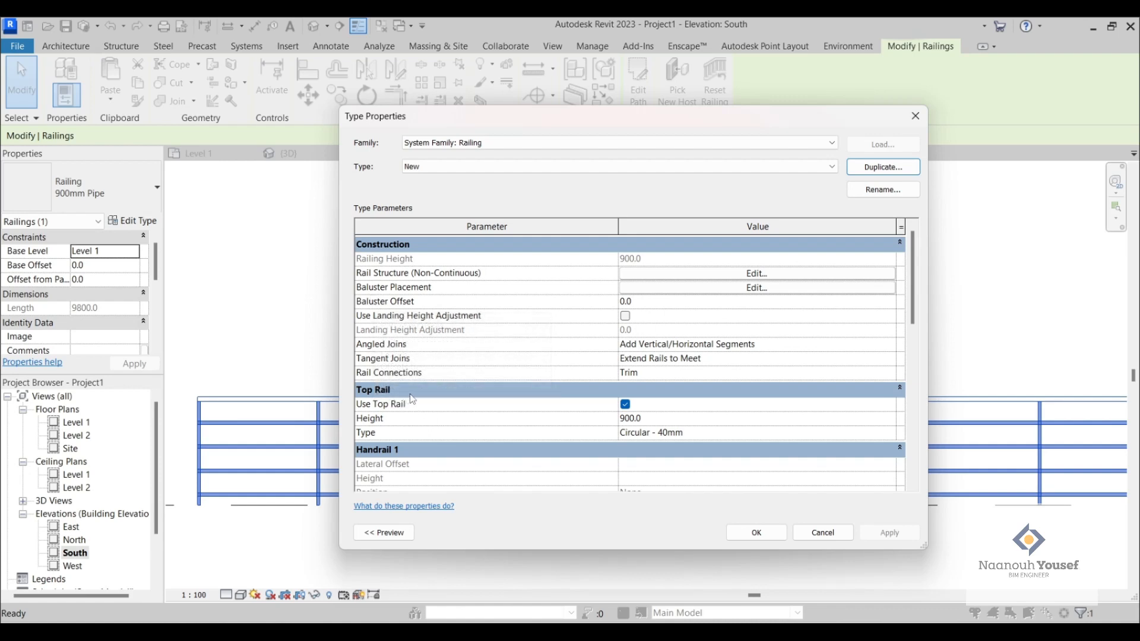
Make the Type Properties dialog smaller and place it beside the railing so most of the elevation stays uncovered.
{"action": "left_click_drag", "start_coordinate": [551, 118], "coordinate": [162, 31]}
{"action": "left_click_drag", "start_coordinate": [533, 464], "coordinate": [160, 378]}
{"action": "left_click_drag", "start_coordinate": [106, 34], "coordinate": [987, 97]}
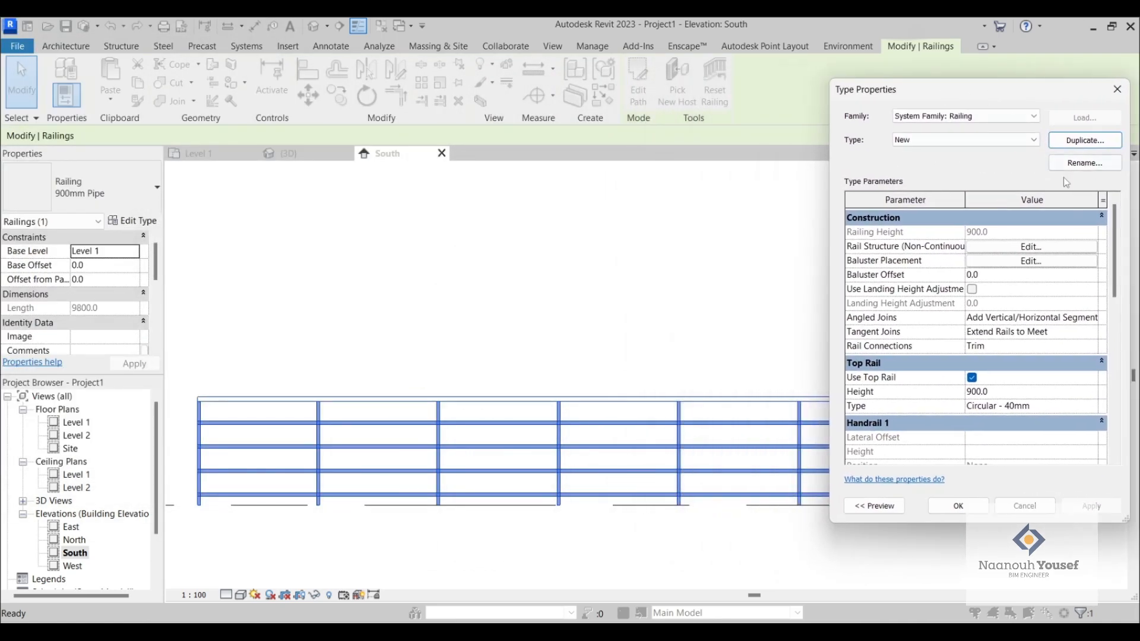
Examine the New type's rail structure with the preview shown, highlighting Rail 4, Rail 3, Rail 2 and Rail 1 one by one.
{"action": "left_click", "coordinate": [1038, 249]}
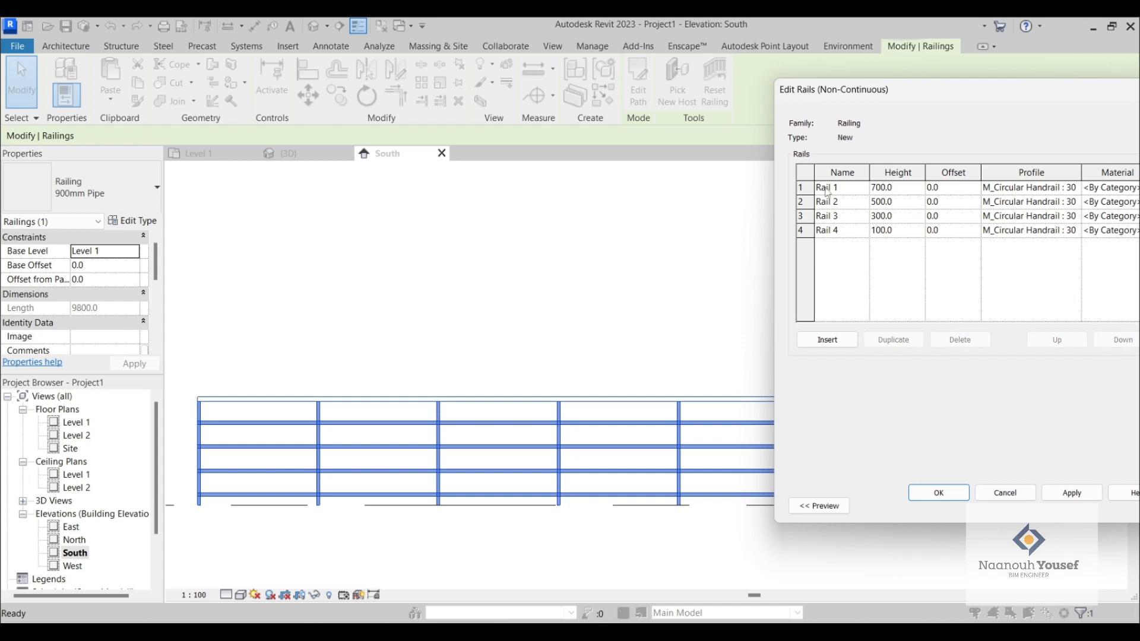
{"action": "left_click", "coordinate": [835, 231]}
{"action": "left_click", "coordinate": [819, 506]}
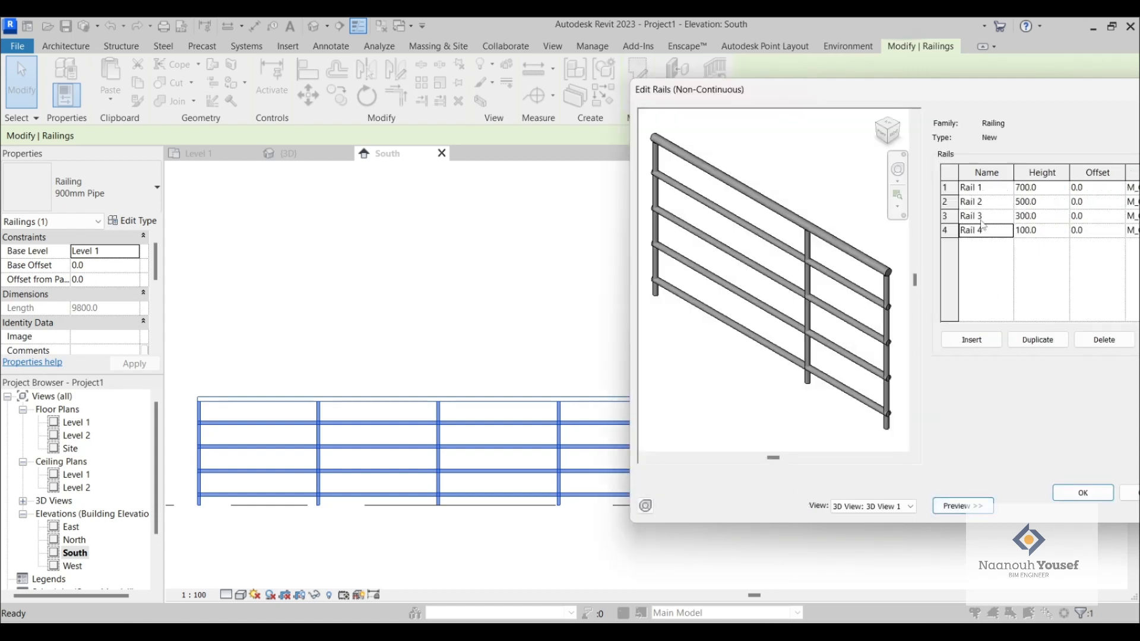
{"action": "left_click", "coordinate": [981, 217]}
{"action": "left_click", "coordinate": [983, 231]}
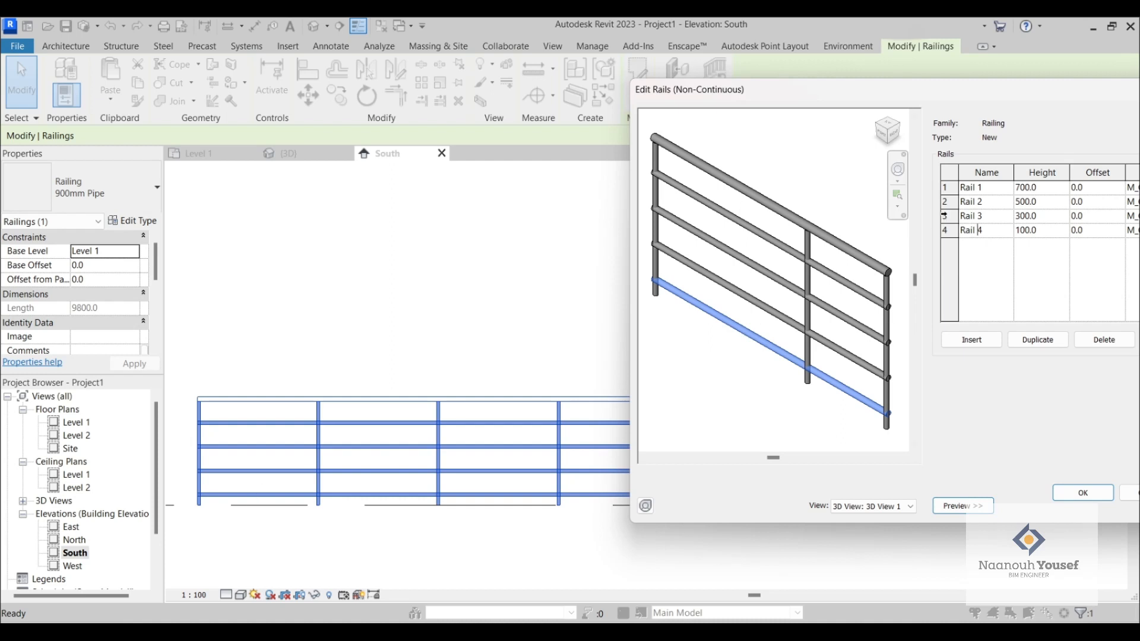
{"action": "left_click", "coordinate": [973, 216]}
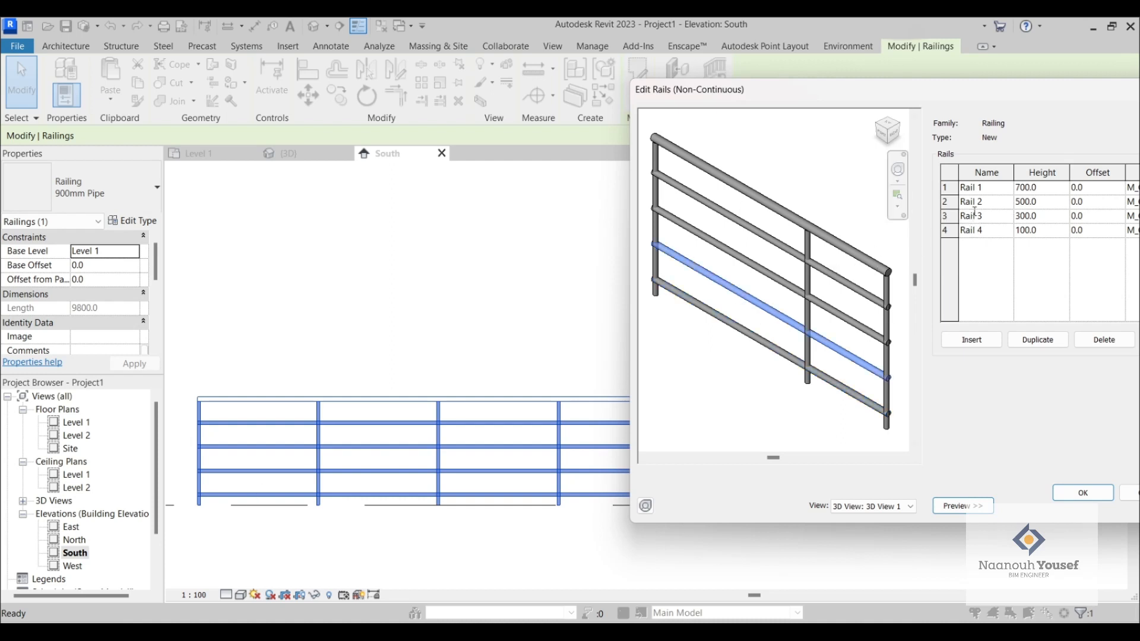
{"action": "left_click", "coordinate": [977, 202]}
{"action": "left_click", "coordinate": [983, 188]}
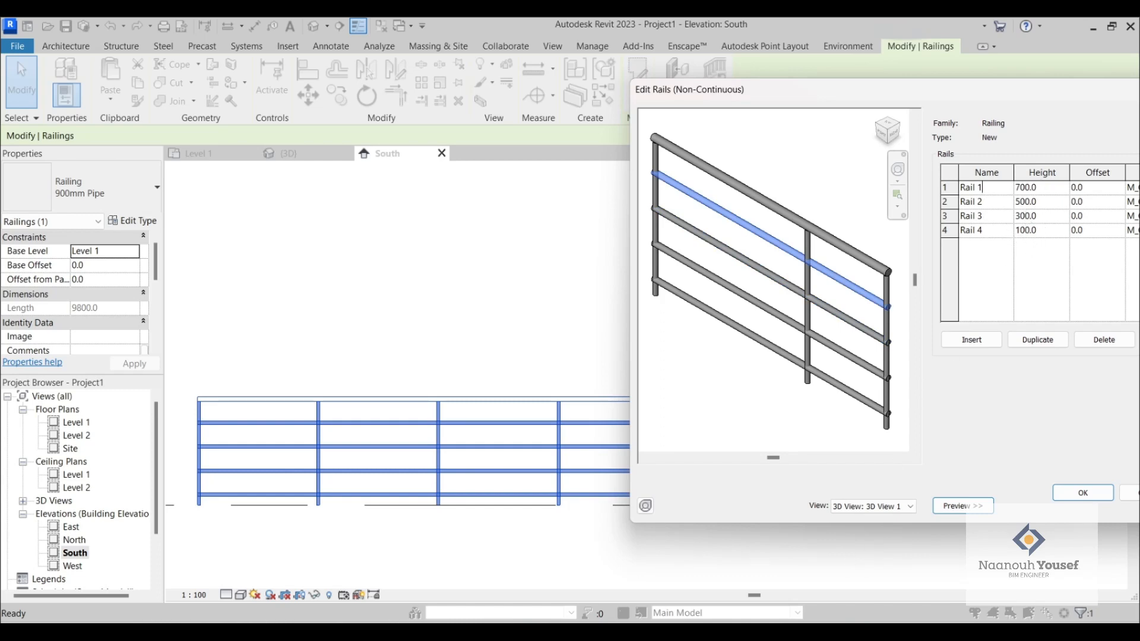
{"action": "key", "text": "alt+Tab"}
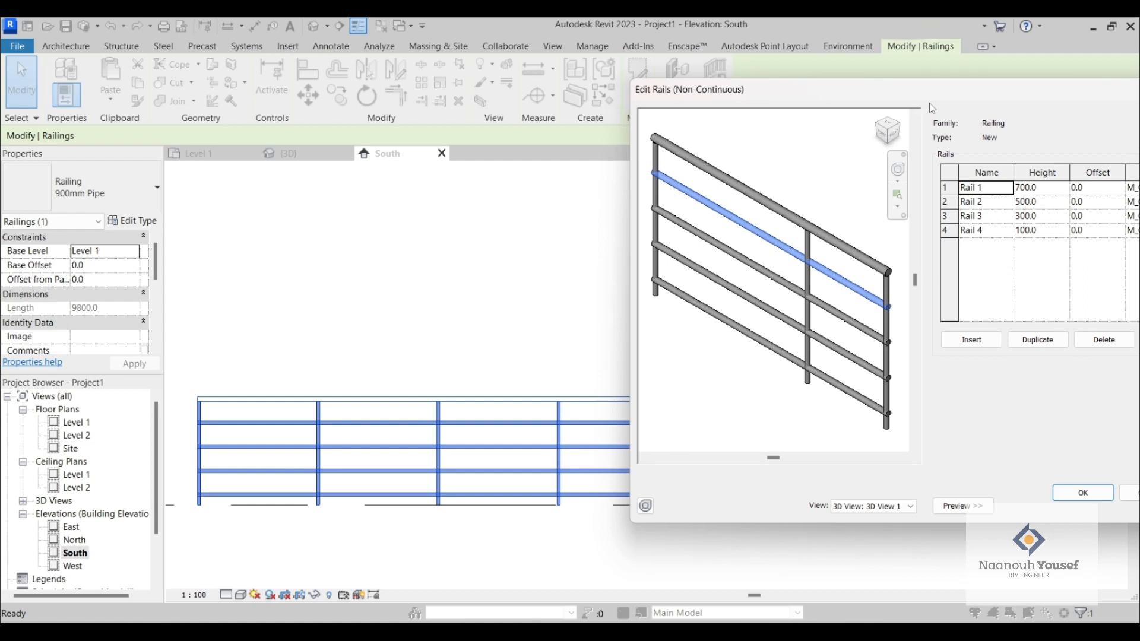
{"action": "left_click_drag", "start_coordinate": [930, 96], "coordinate": [625, 109]}
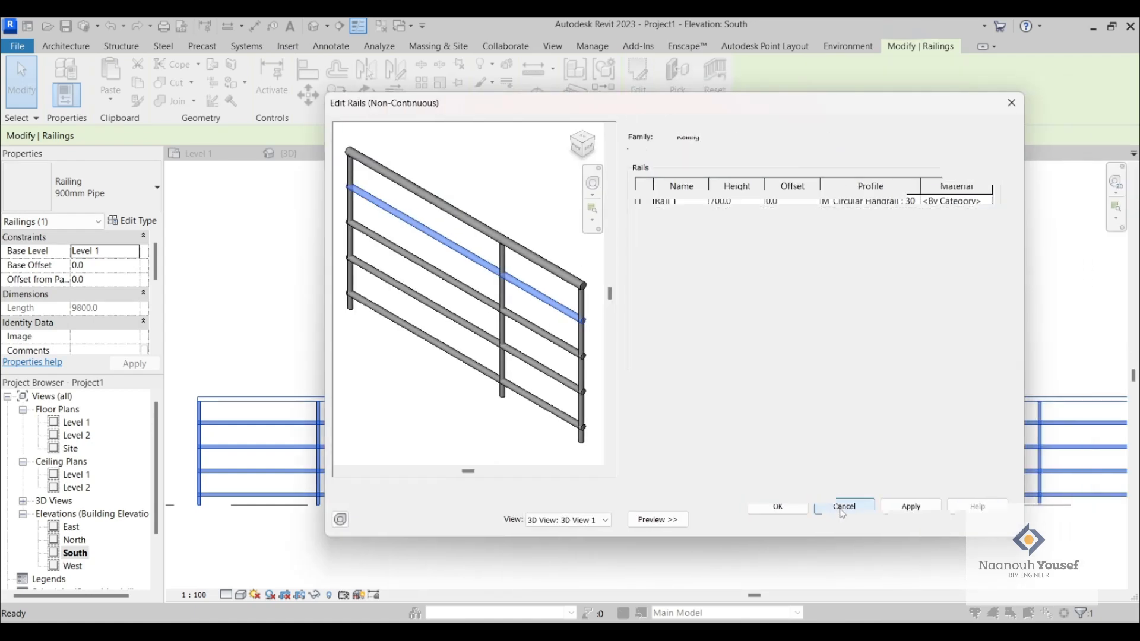
{"action": "left_click", "coordinate": [777, 506]}
Try the New railing type without its top rail in the preview, and turn the top rail back on.
{"action": "left_click", "coordinate": [811, 391]}
{"action": "left_click", "coordinate": [931, 520]}
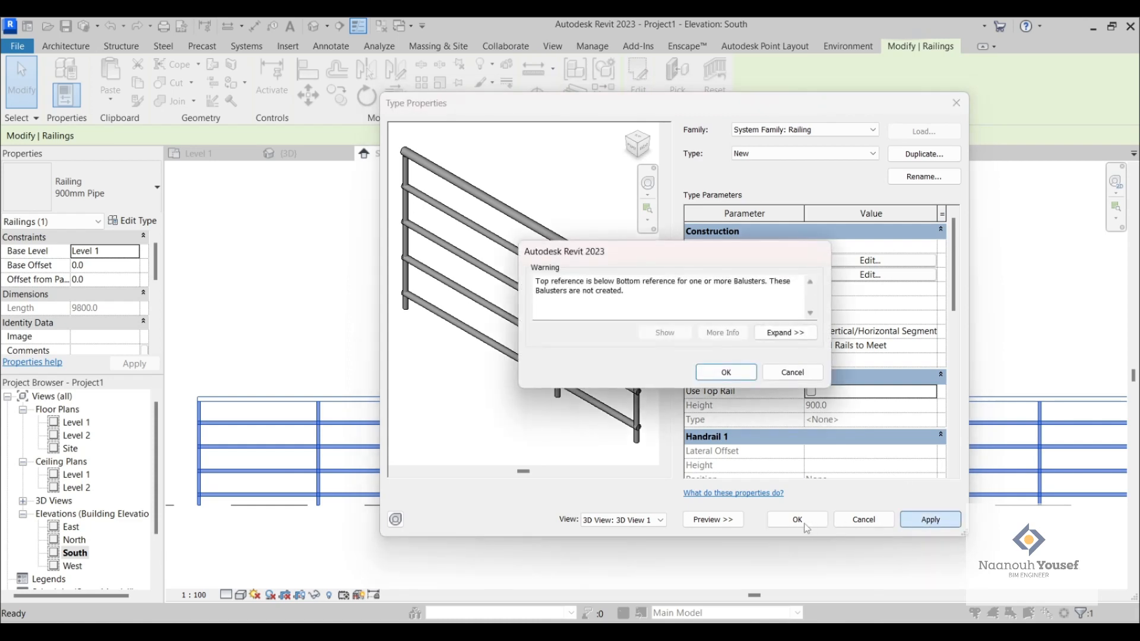
{"action": "left_click", "coordinate": [725, 371]}
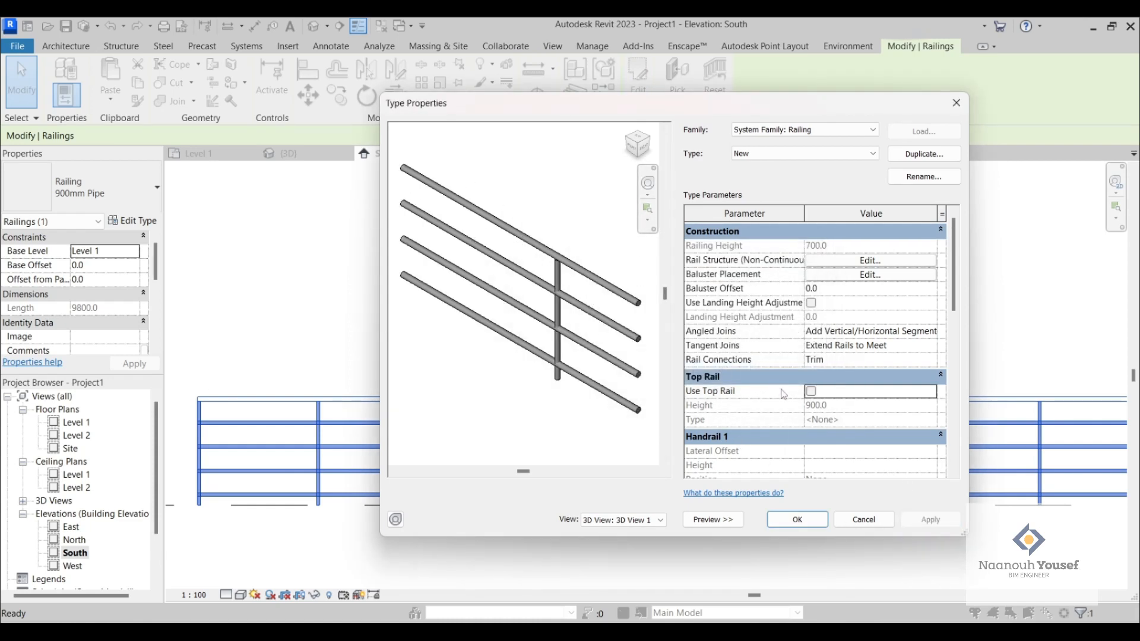
{"action": "left_click", "coordinate": [811, 392]}
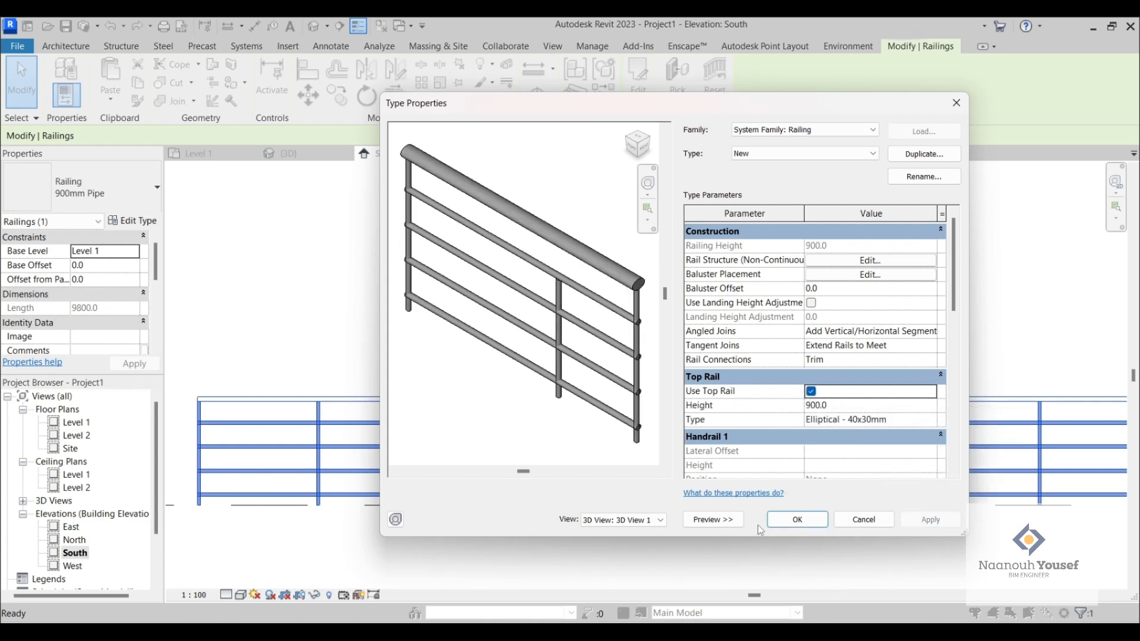
View the type properties of the Elliptical - 40x30mm top rail without changing them, and open the baluster placement settings.
{"action": "left_click", "coordinate": [879, 420]}
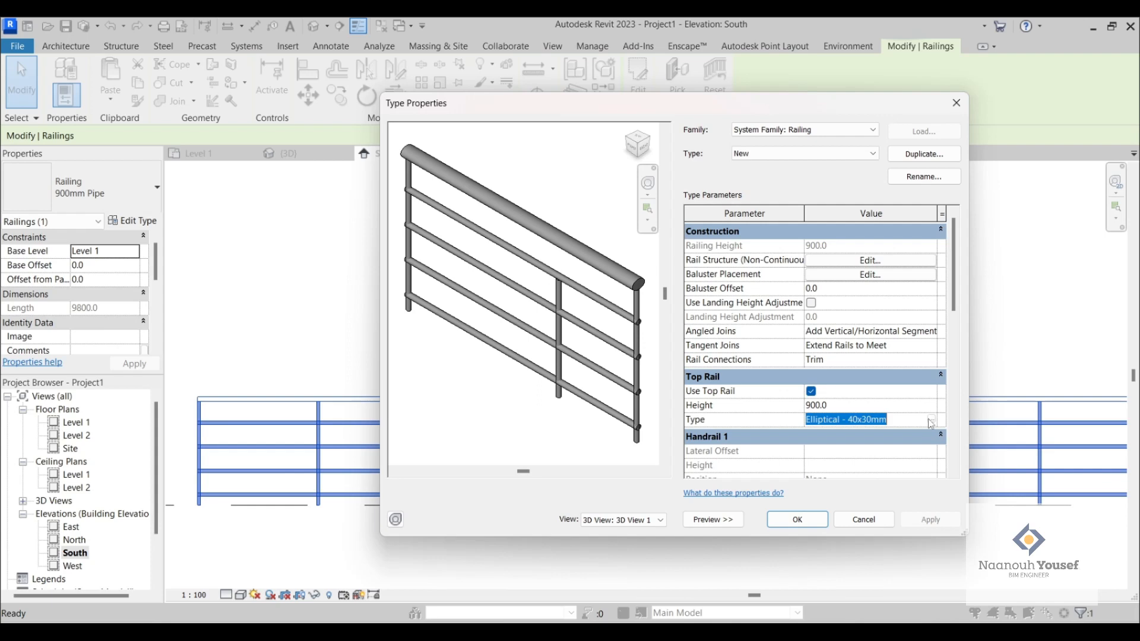
{"action": "left_click", "coordinate": [930, 420]}
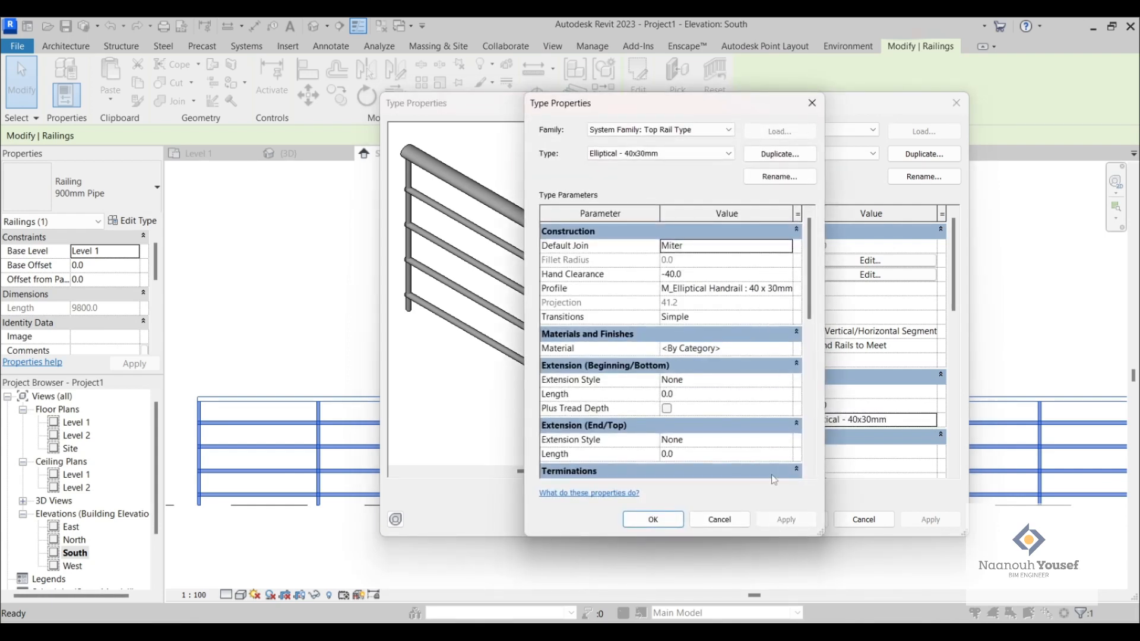
{"action": "left_click", "coordinate": [741, 516]}
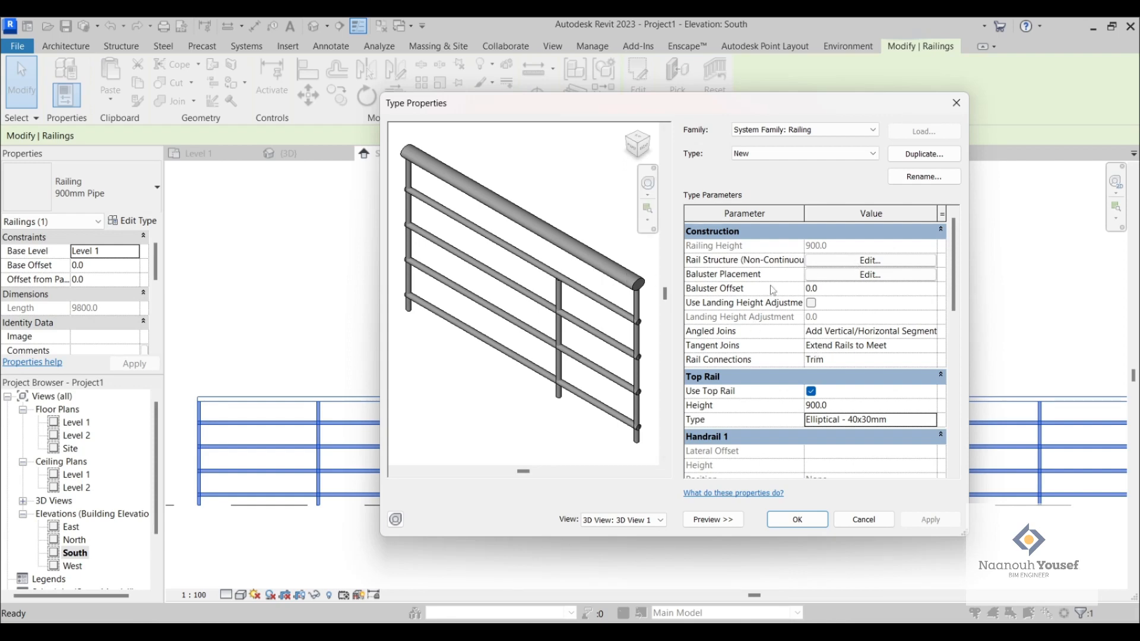
{"action": "left_click", "coordinate": [831, 278]}
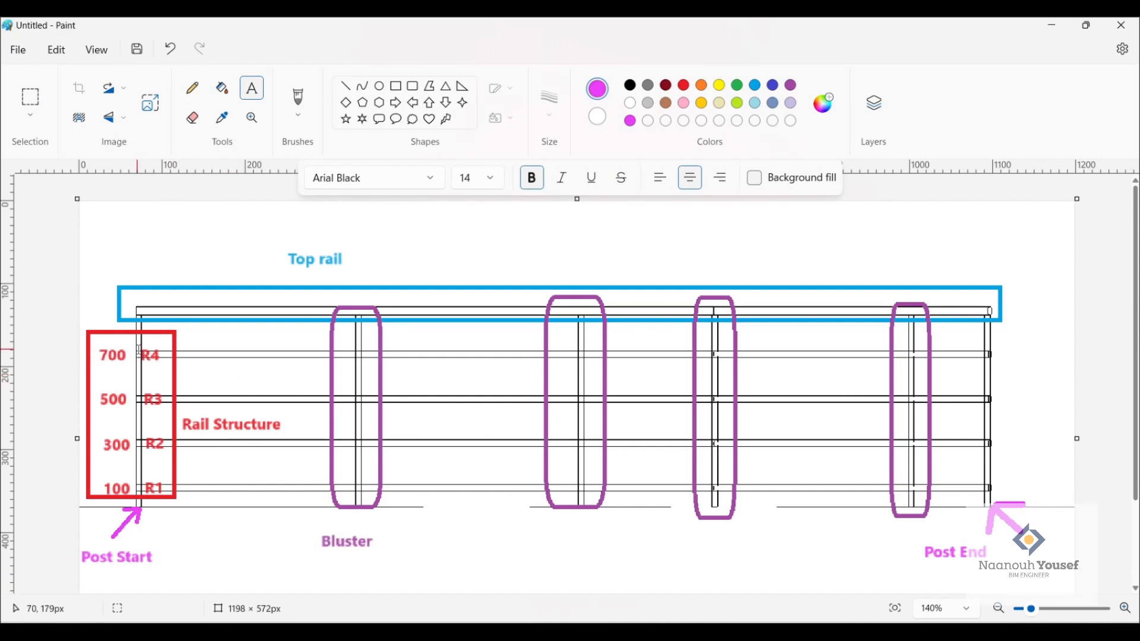
In the Paint railing diagram, pencil a 1 above the start post, a 2 above the end post and strokes between them.
{"action": "left_click", "coordinate": [397, 88]}
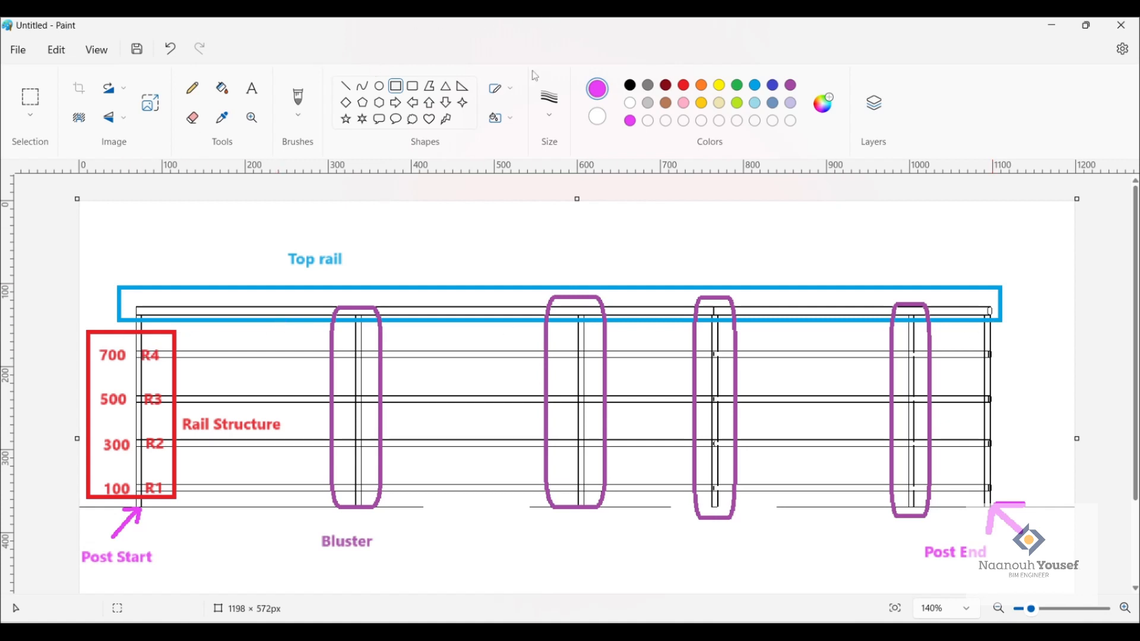
{"action": "left_click", "coordinate": [192, 88]}
{"action": "mouse_move", "coordinate": [107, 259]}
{"action": "left_mouse_down"}
{"action": "mouse_move", "coordinate": [124, 255]}
{"action": "mouse_move", "coordinate": [106, 254]}
{"action": "left_mouse_up"}
{"action": "left_click_drag", "start_coordinate": [989, 245], "coordinate": [993, 268]}
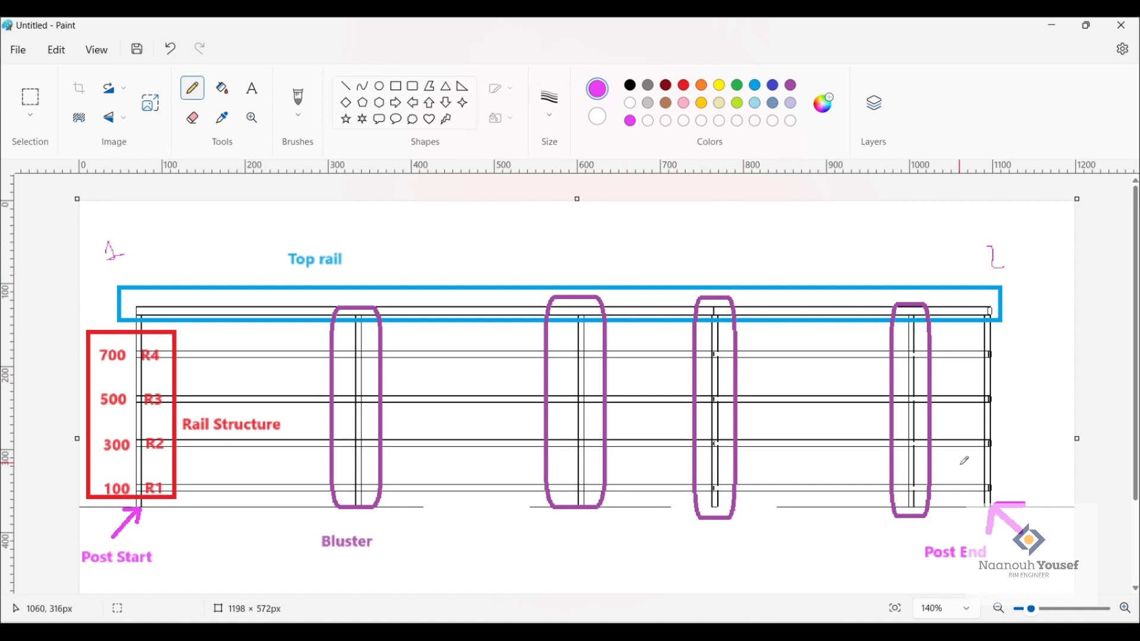
{"action": "mouse_move", "coordinate": [435, 249]}
{"action": "left_mouse_down"}
{"action": "mouse_move", "coordinate": [482, 222]}
{"action": "mouse_move", "coordinate": [591, 244]}
{"action": "left_mouse_up"}
{"action": "mouse_move", "coordinate": [473, 216]}
{"action": "left_mouse_down"}
{"action": "mouse_move", "coordinate": [484, 256]}
{"action": "mouse_move", "coordinate": [526, 271]}
{"action": "mouse_move", "coordinate": [554, 244]}
{"action": "mouse_move", "coordinate": [558, 261]}
{"action": "mouse_move", "coordinate": [577, 237]}
{"action": "mouse_move", "coordinate": [591, 261]}
{"action": "mouse_move", "coordinate": [618, 231]}
{"action": "mouse_move", "coordinate": [665, 268]}
{"action": "mouse_move", "coordinate": [667, 245]}
{"action": "mouse_move", "coordinate": [684, 241]}
{"action": "mouse_move", "coordinate": [696, 259]}
{"action": "mouse_move", "coordinate": [688, 244]}
{"action": "mouse_move", "coordinate": [715, 248]}
{"action": "mouse_move", "coordinate": [725, 224]}
{"action": "mouse_move", "coordinate": [736, 249]}
{"action": "mouse_move", "coordinate": [727, 239]}
{"action": "left_mouse_up"}
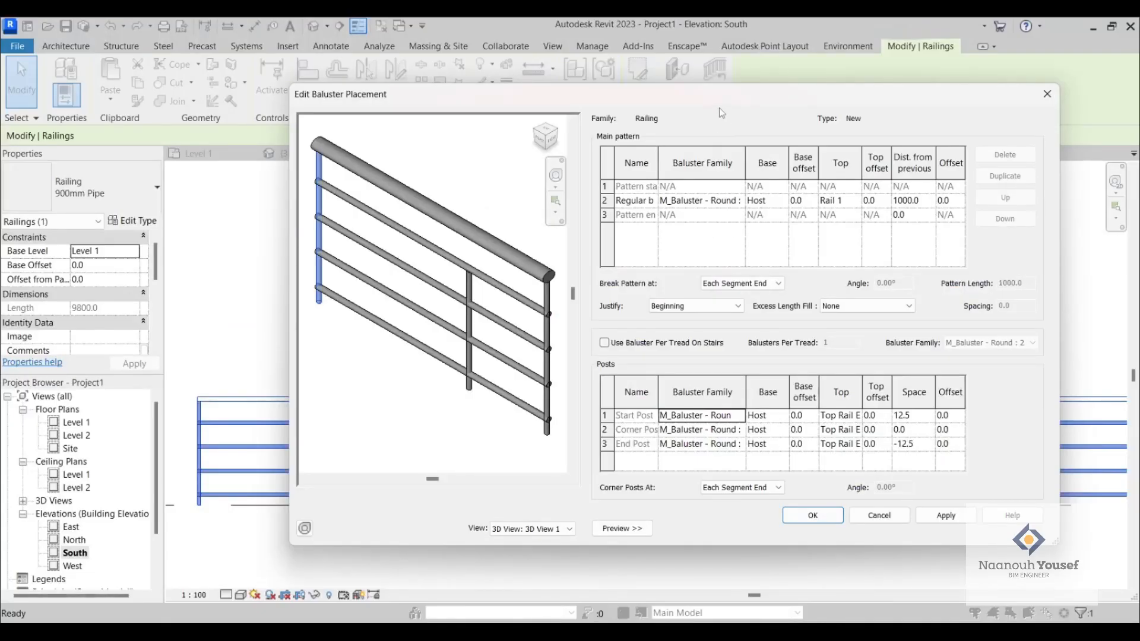
Back in Revit, close the baluster placement and the railing's type properties without keeping their changes.
{"action": "left_click_drag", "start_coordinate": [754, 104], "coordinate": [852, 77]}
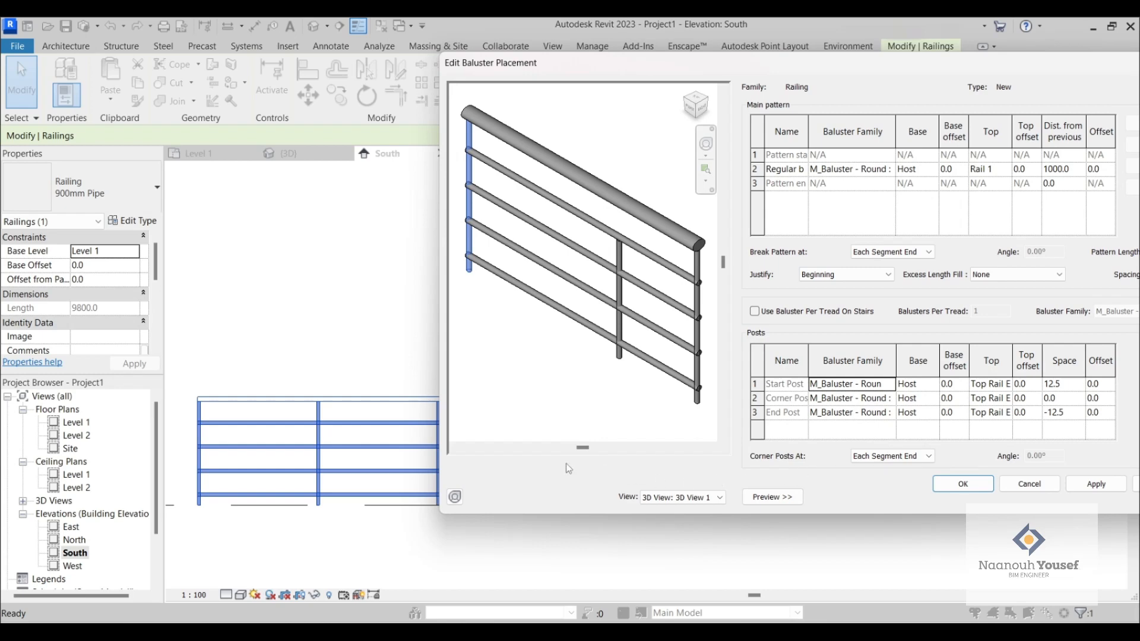
{"action": "left_click", "coordinate": [232, 375]}
{"action": "left_click", "coordinate": [1030, 484]}
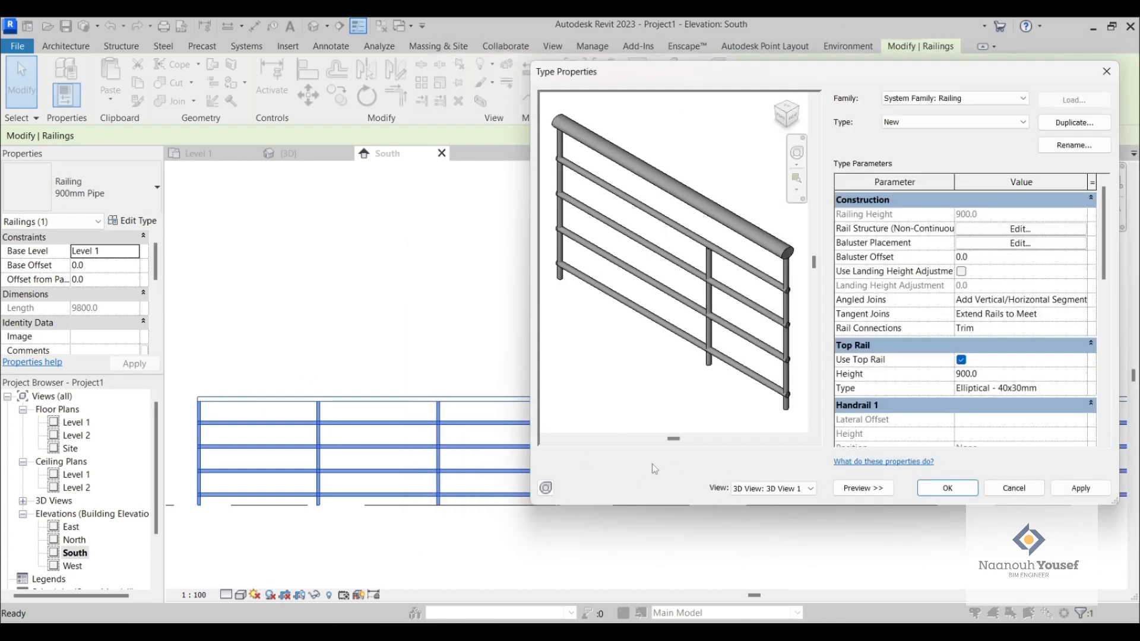
{"action": "left_click", "coordinate": [991, 488]}
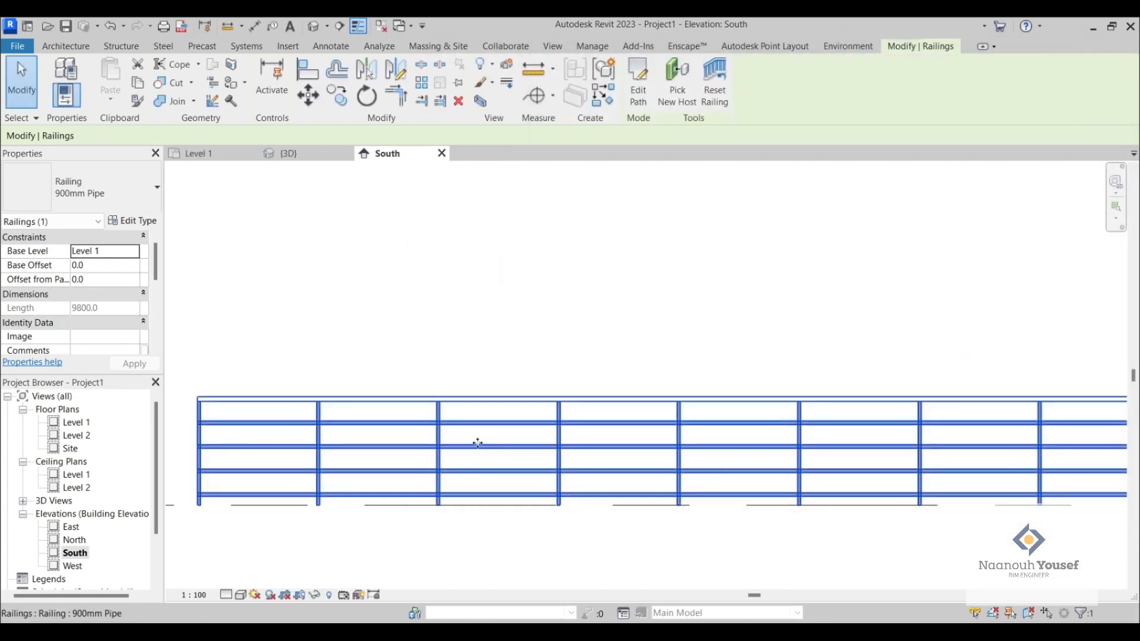
Set the regular baluster's distance from previous to 500 in the 900mm Pipe type's baluster placement and apply it to the railing.
{"action": "scroll", "coordinate": [469, 445], "scroll_direction": "down", "scroll_amount": 2}
{"action": "middle_click_drag", "start_coordinate": [378, 412], "coordinate": [302, 401]}
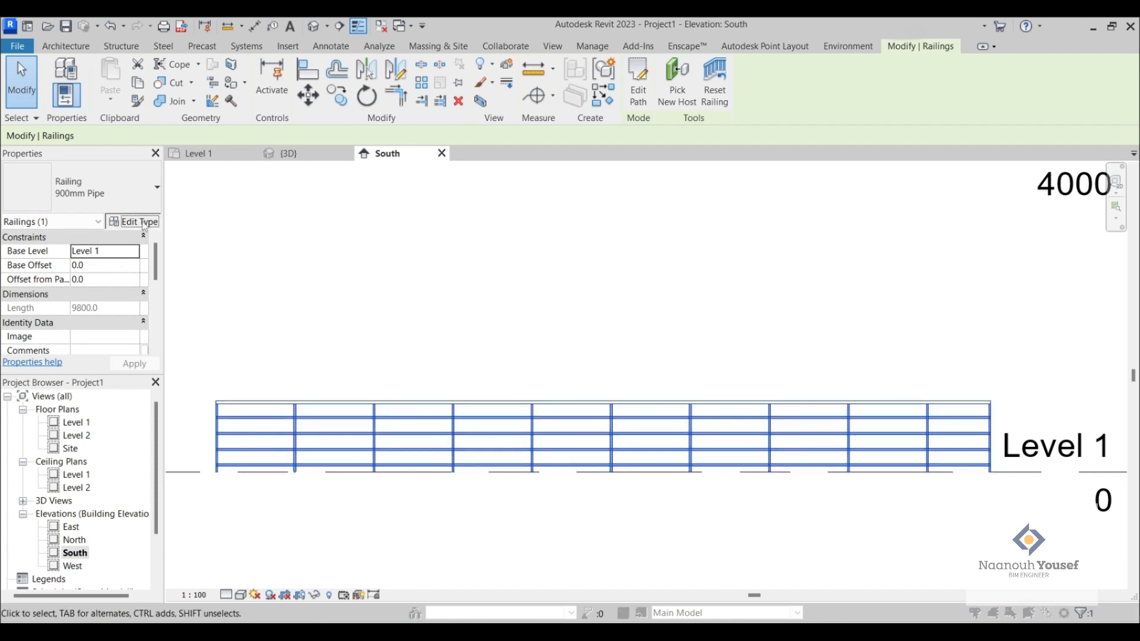
{"action": "left_click", "coordinate": [134, 221]}
{"action": "left_click", "coordinate": [1023, 229]}
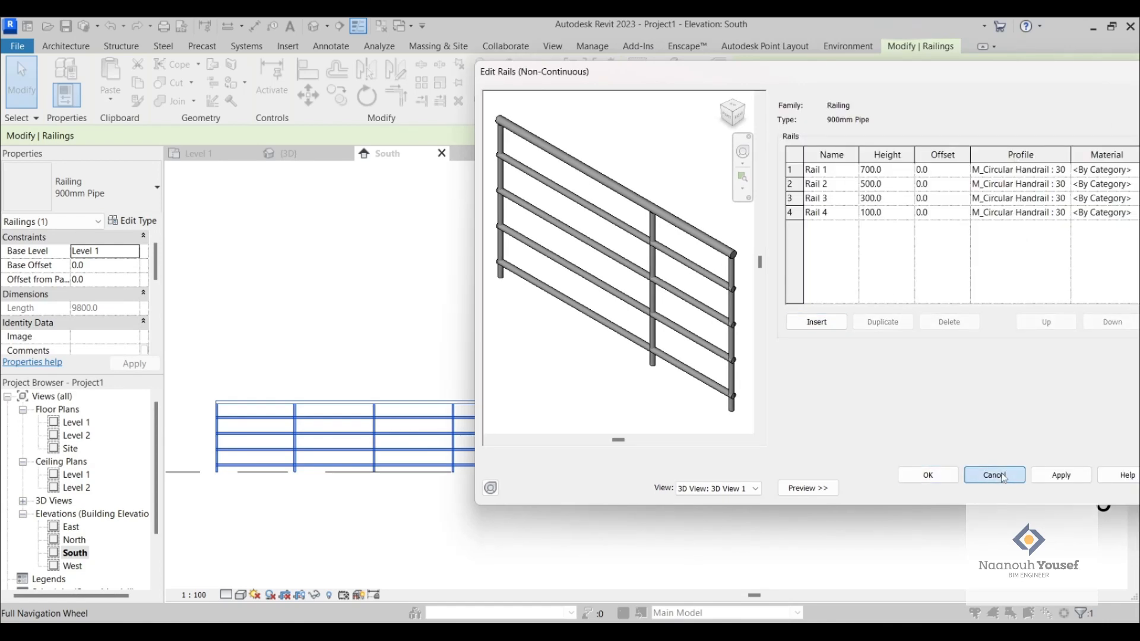
{"action": "left_click", "coordinate": [1007, 482]}
{"action": "left_click", "coordinate": [996, 248]}
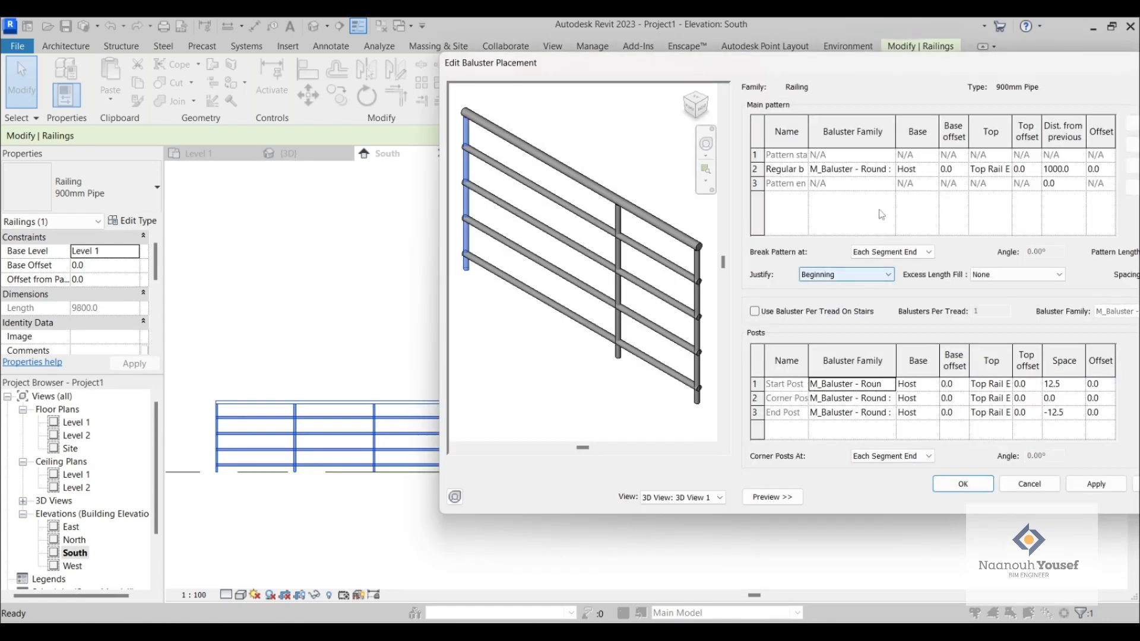
{"action": "left_click", "coordinate": [1074, 176]}
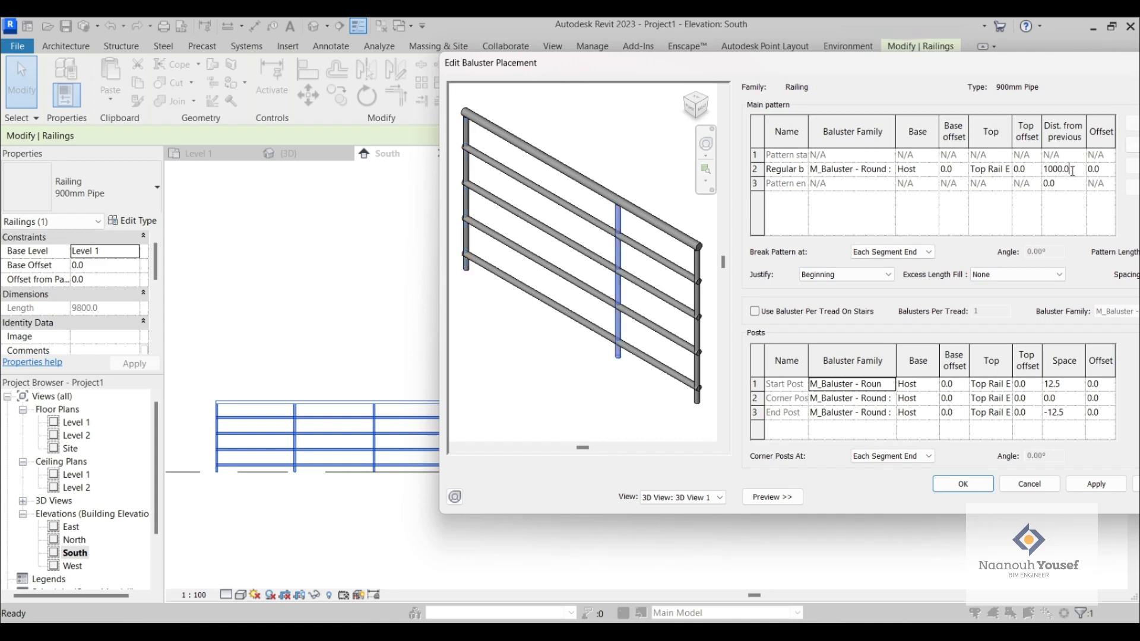
{"action": "type", "text": "50"}
{"action": "left_click", "coordinate": [1084, 486]}
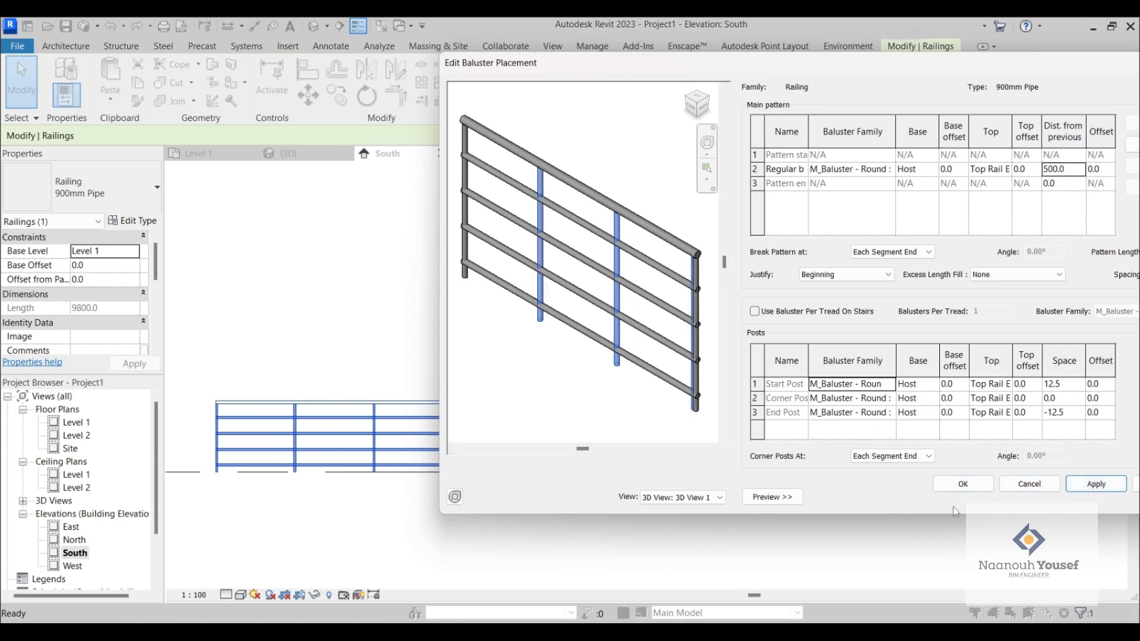
{"action": "left_click", "coordinate": [958, 486]}
{"action": "left_click", "coordinate": [1081, 488]}
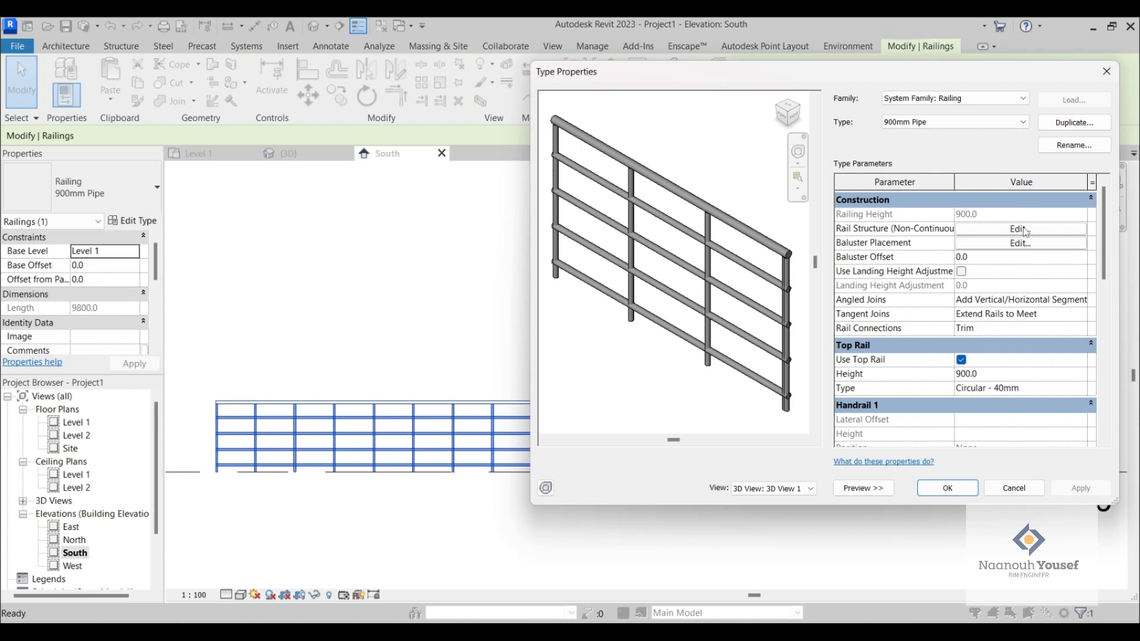
In the 900mm Pipe type's baluster placement, set the start post's Space to 0 and apply it.
{"action": "left_click", "coordinate": [1025, 245]}
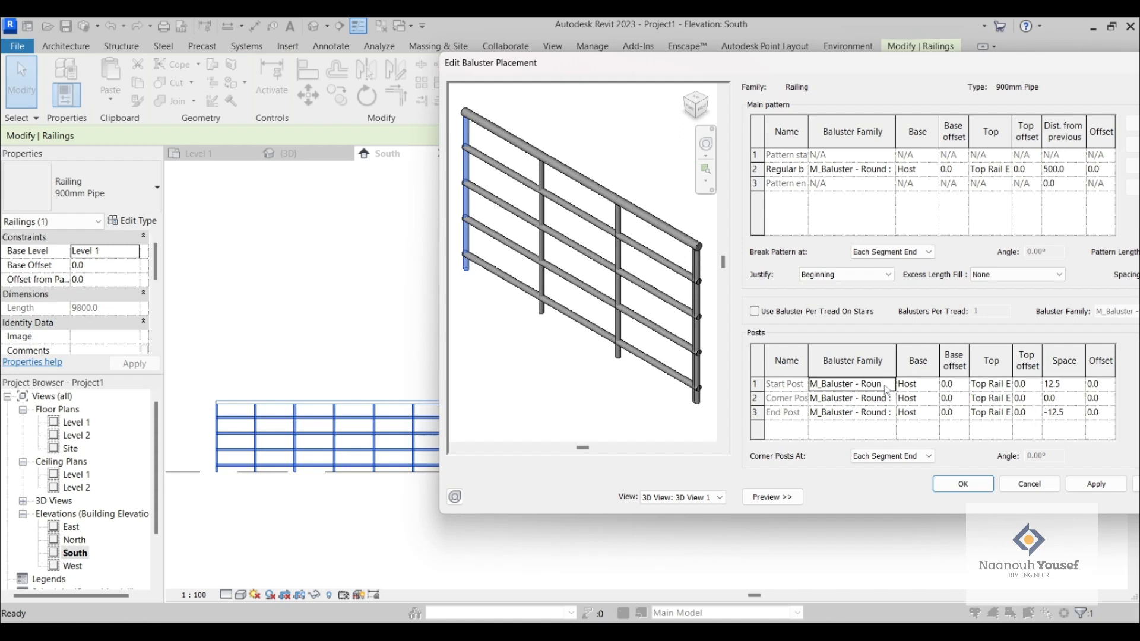
{"action": "left_click", "coordinate": [1071, 383]}
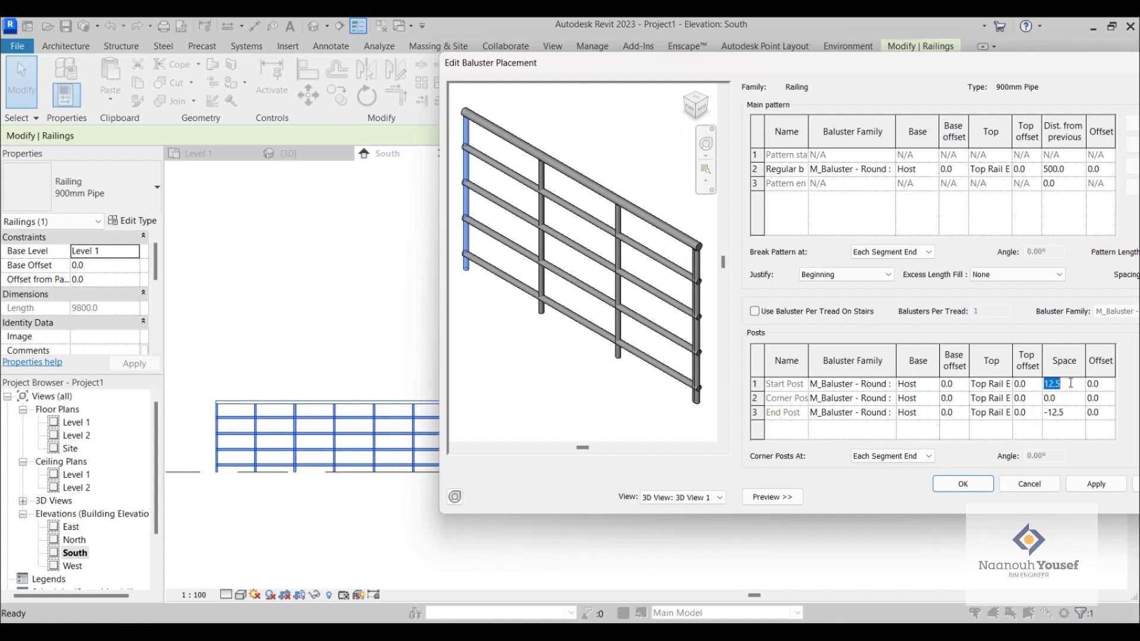
{"action": "type", "text": "0"}
{"action": "left_click", "coordinate": [1102, 484]}
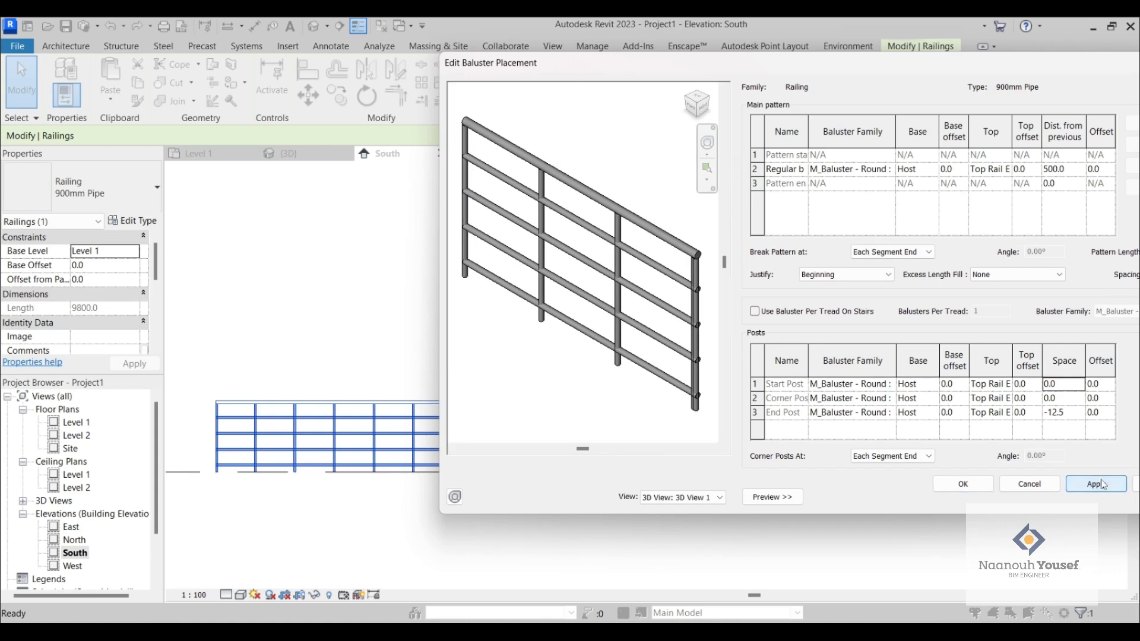
Set the start post's Space to -200 and apply it to the preview.
{"action": "left_click", "coordinate": [1071, 385]}
{"action": "left_click_drag", "start_coordinate": [1071, 385], "coordinate": [1029, 386]}
{"action": "type", "text": "-"}
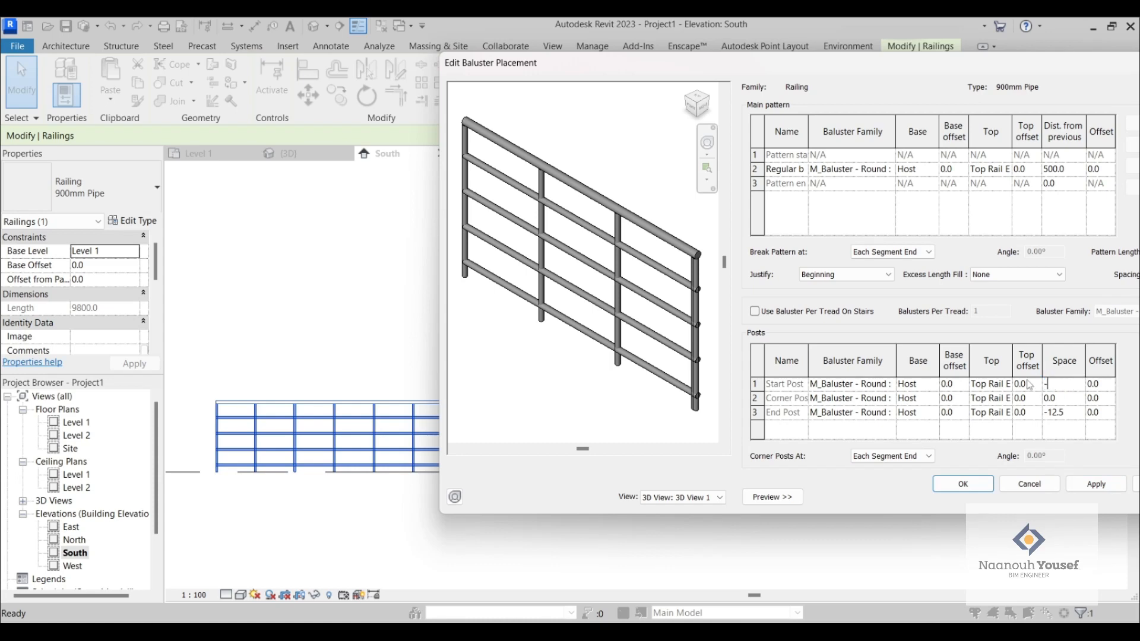
{"action": "type", "text": "200"}
{"action": "left_click", "coordinate": [1096, 484]}
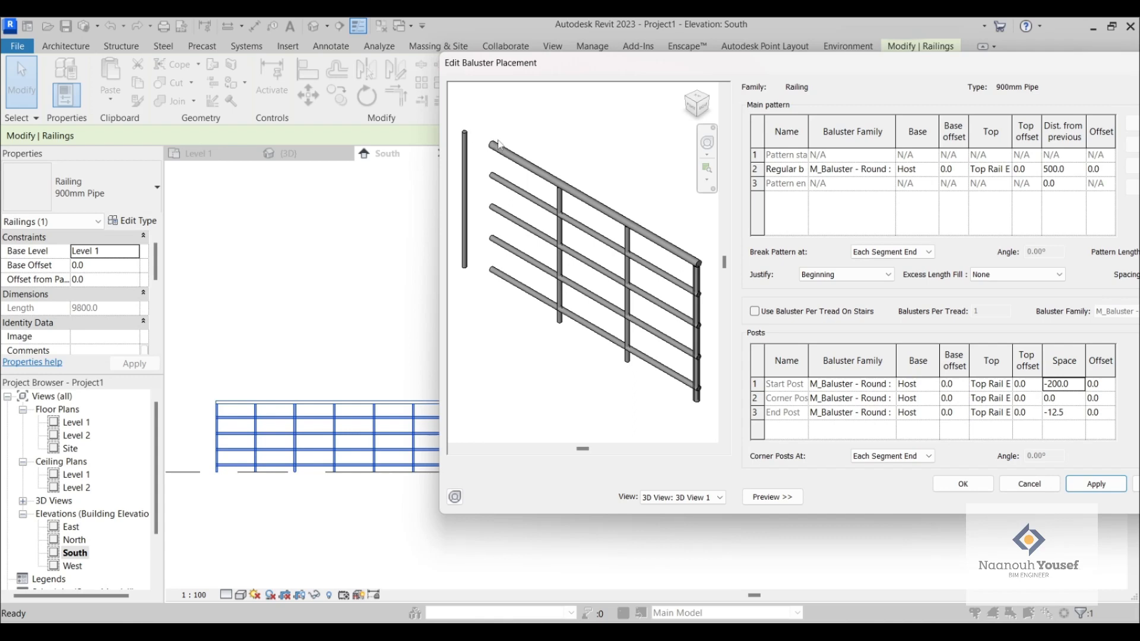
Return the start post's Space to 0 and apply it to the preview.
{"action": "left_click", "coordinate": [1079, 385]}
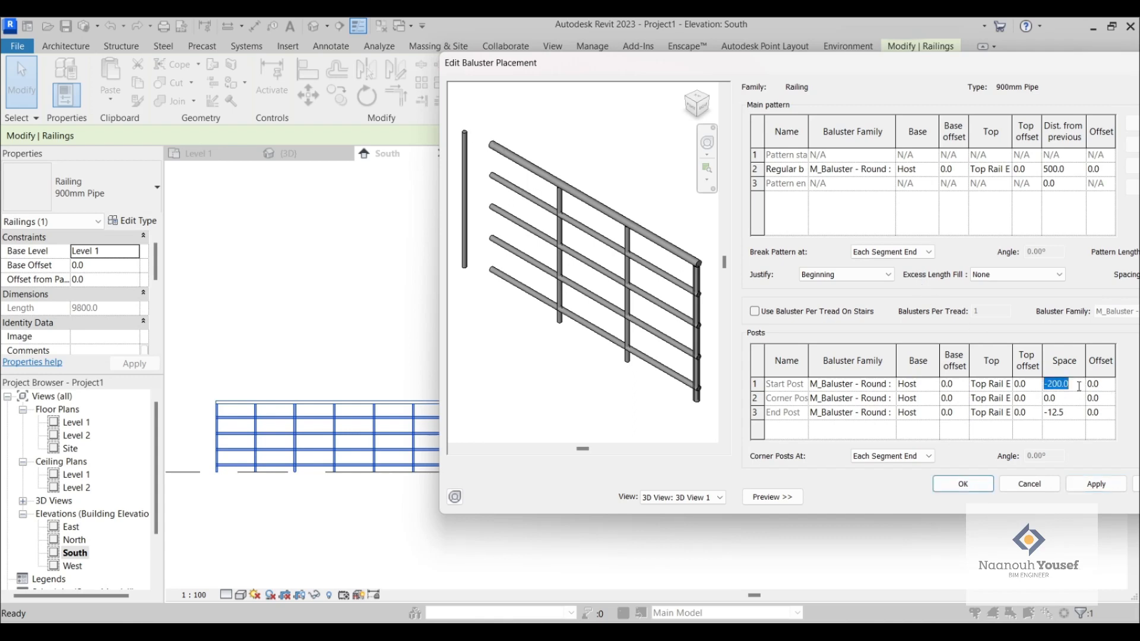
{"action": "type", "text": "0"}
{"action": "left_click", "coordinate": [1097, 484]}
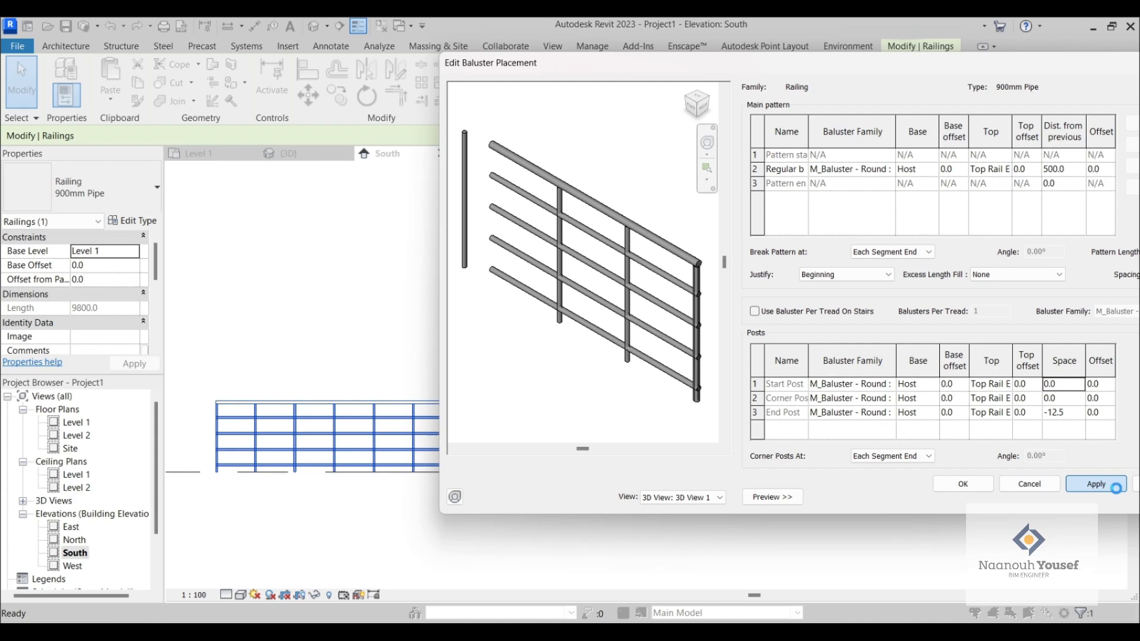
Set the start post's Space to 12.5 in the posts settings.
{"action": "middle_click_drag", "start_coordinate": [558, 239], "coordinate": [772, 257], "text": "shift"}
{"action": "scroll", "coordinate": [504, 286], "scroll_direction": "up", "scroll_amount": 3}
{"action": "middle_click_drag", "start_coordinate": [511, 288], "coordinate": [606, 295]}
{"action": "scroll", "coordinate": [538, 305], "scroll_direction": "up", "scroll_amount": 3}
{"action": "scroll", "coordinate": [580, 256], "scroll_direction": "up", "scroll_amount": 5}
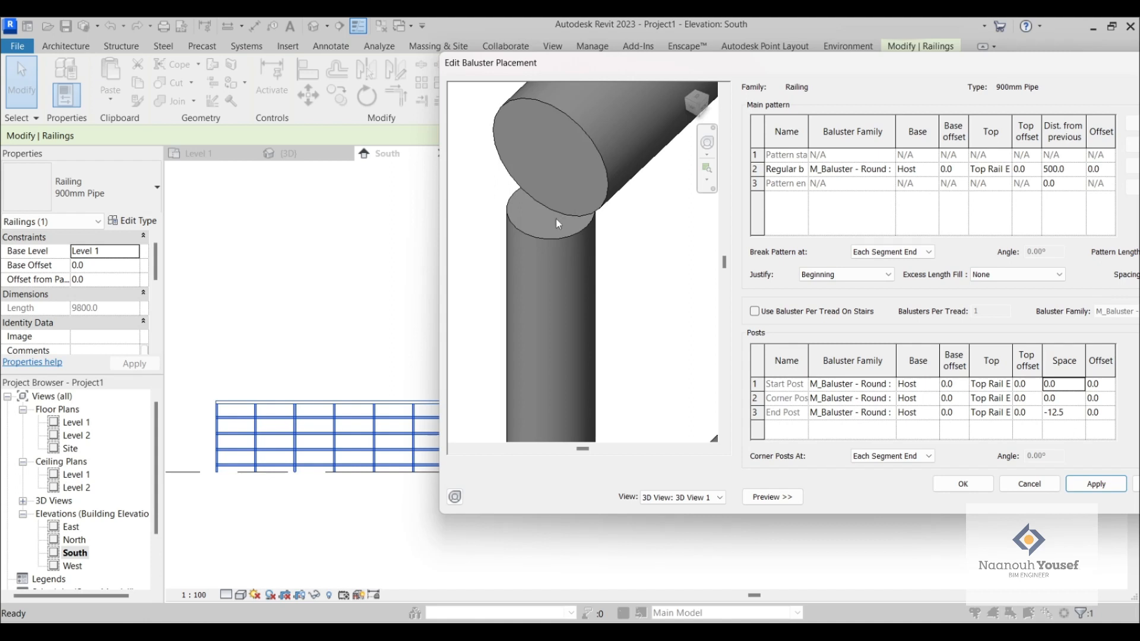
{"action": "left_click", "coordinate": [1063, 384]}
{"action": "type", "text": "12.5"}
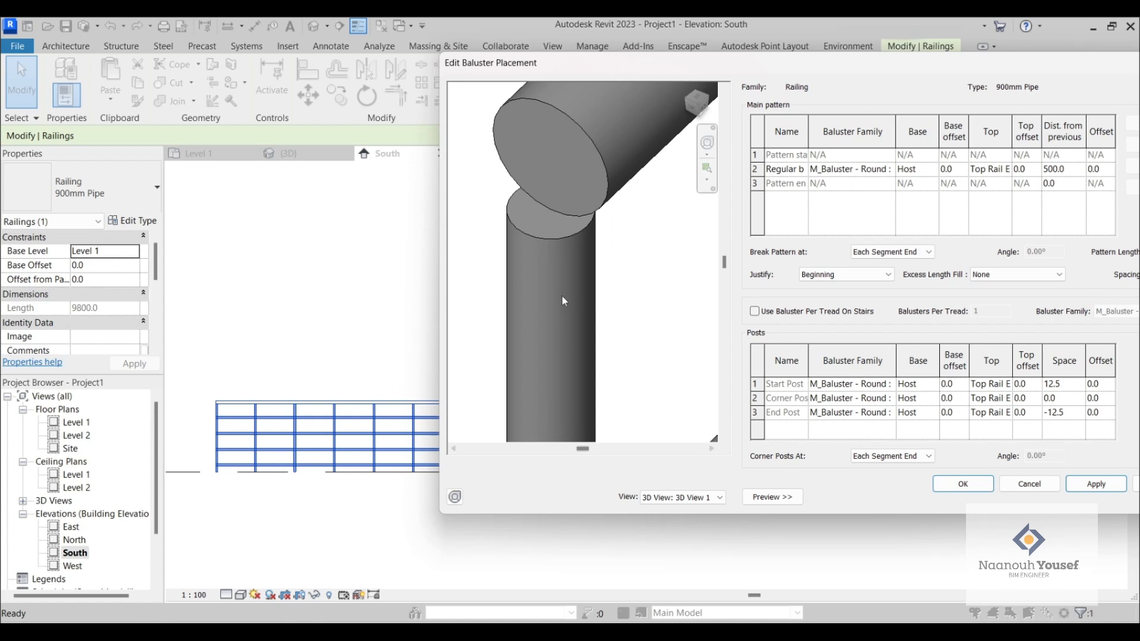
Apply the start post's 12.5 Space setting to the railing preview.
{"action": "left_click", "coordinate": [1096, 484]}
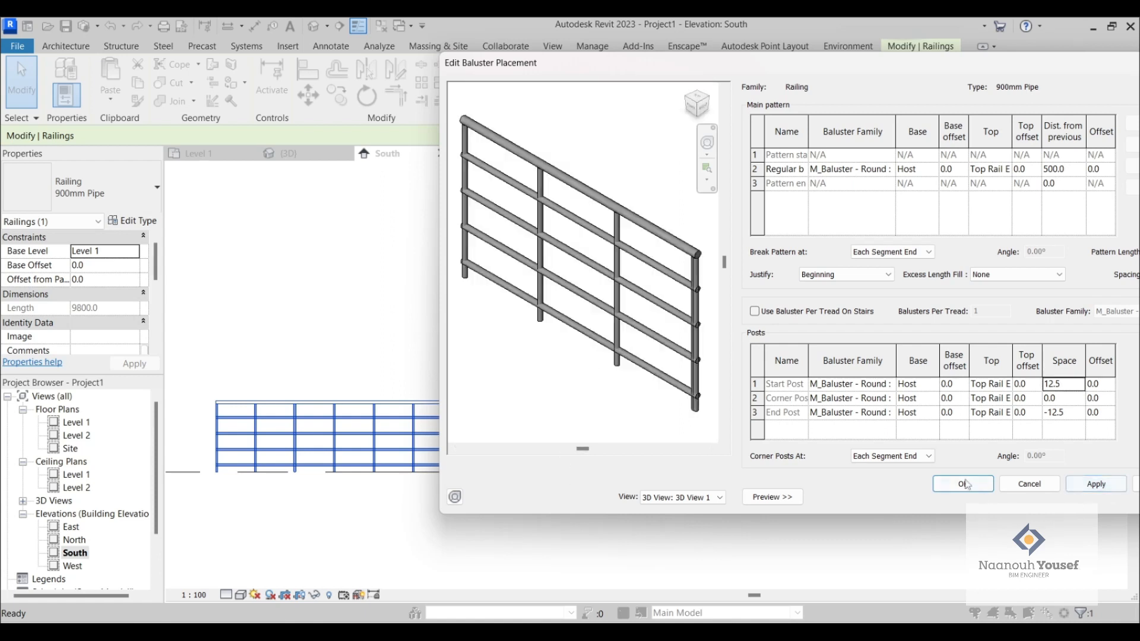
Examine how the start post meets the end of the top rail in the preview, and close the baluster placement settings.
{"action": "middle_click_drag", "start_coordinate": [477, 254], "coordinate": [634, 259], "text": "shift"}
{"action": "scroll", "coordinate": [540, 268], "scroll_direction": "up", "scroll_amount": 5}
{"action": "middle_click_drag", "start_coordinate": [539, 267], "coordinate": [599, 249], "text": "shift"}
{"action": "middle_click_drag", "start_coordinate": [600, 250], "coordinate": [814, 374]}
{"action": "middle_click_drag", "start_coordinate": [570, 142], "coordinate": [573, 404]}
{"action": "scroll", "coordinate": [578, 356], "scroll_direction": "up", "scroll_amount": 5}
{"action": "middle_click_drag", "start_coordinate": [534, 299], "coordinate": [836, 404], "text": "shift"}
{"action": "scroll", "coordinate": [664, 339], "scroll_direction": "down", "scroll_amount": 4}
{"action": "middle_click_drag", "start_coordinate": [620, 350], "coordinate": [794, 386]}
{"action": "middle_click_drag", "start_coordinate": [646, 199], "coordinate": [508, 274], "text": "shift"}
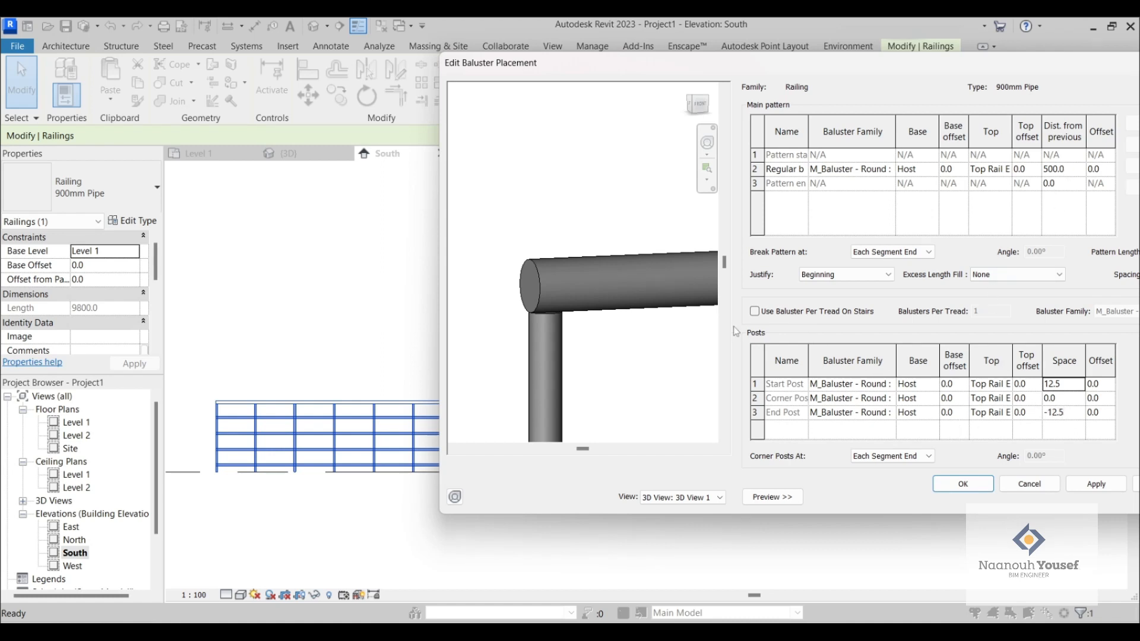
{"action": "scroll", "coordinate": [658, 353], "scroll_direction": "down", "scroll_amount": 4}
{"action": "scroll", "coordinate": [655, 354], "scroll_direction": "down", "scroll_amount": 4}
{"action": "middle_click_drag", "start_coordinate": [608, 329], "coordinate": [726, 297], "text": "shift"}
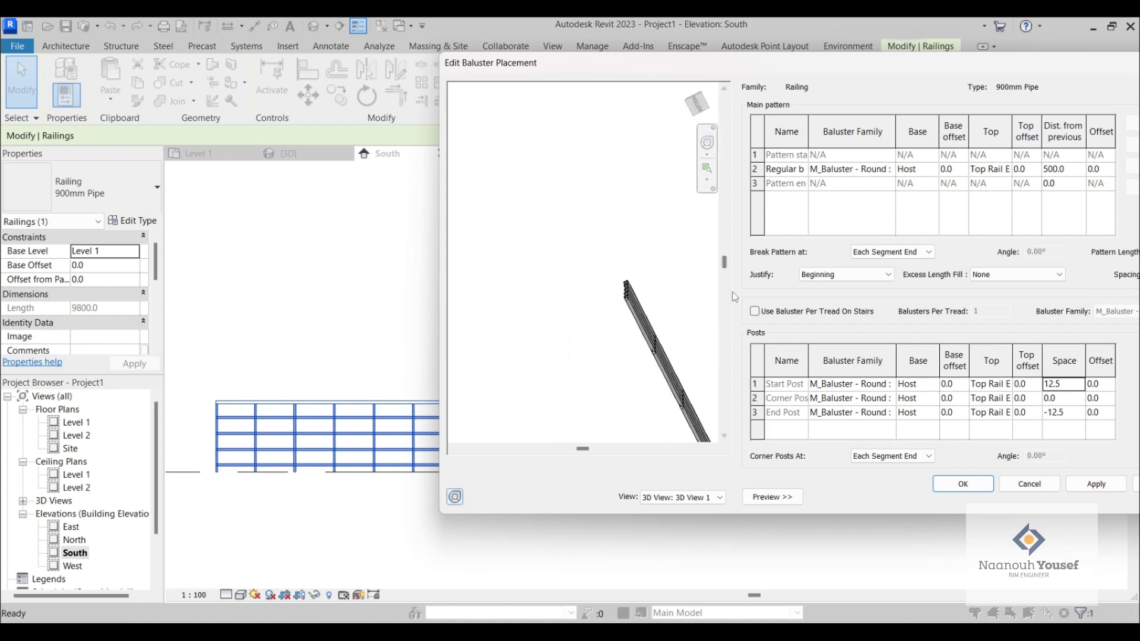
{"action": "left_click", "coordinate": [1047, 488]}
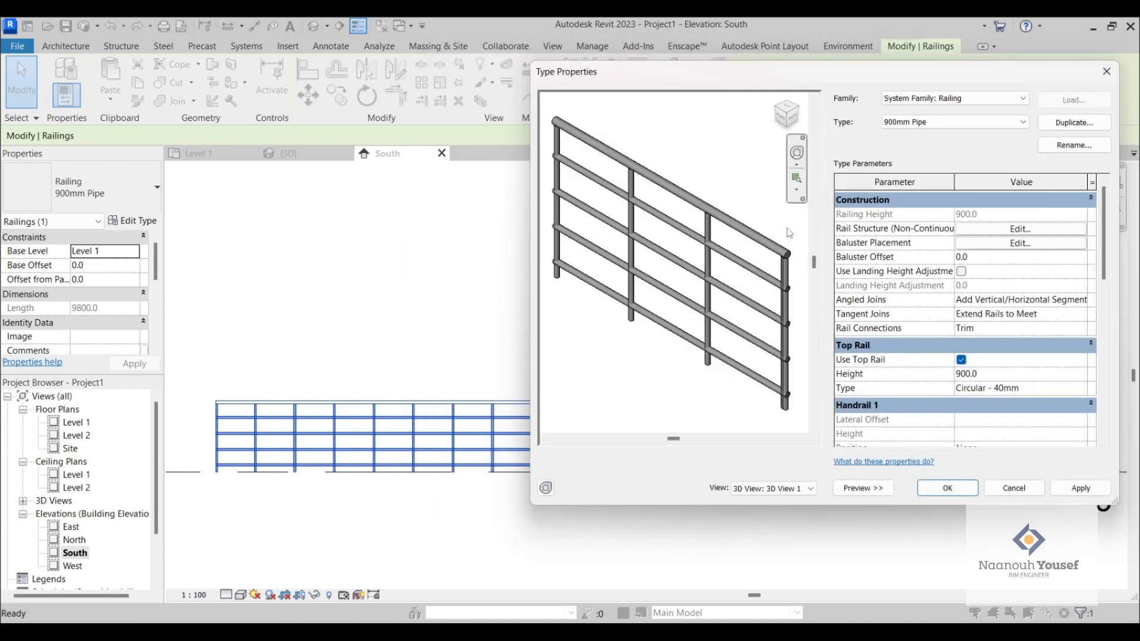
Delete Rail 3 and Rail 2 from the 900mm Pipe type's rail structure and apply the change to the railing.
{"action": "left_click", "coordinate": [1017, 229]}
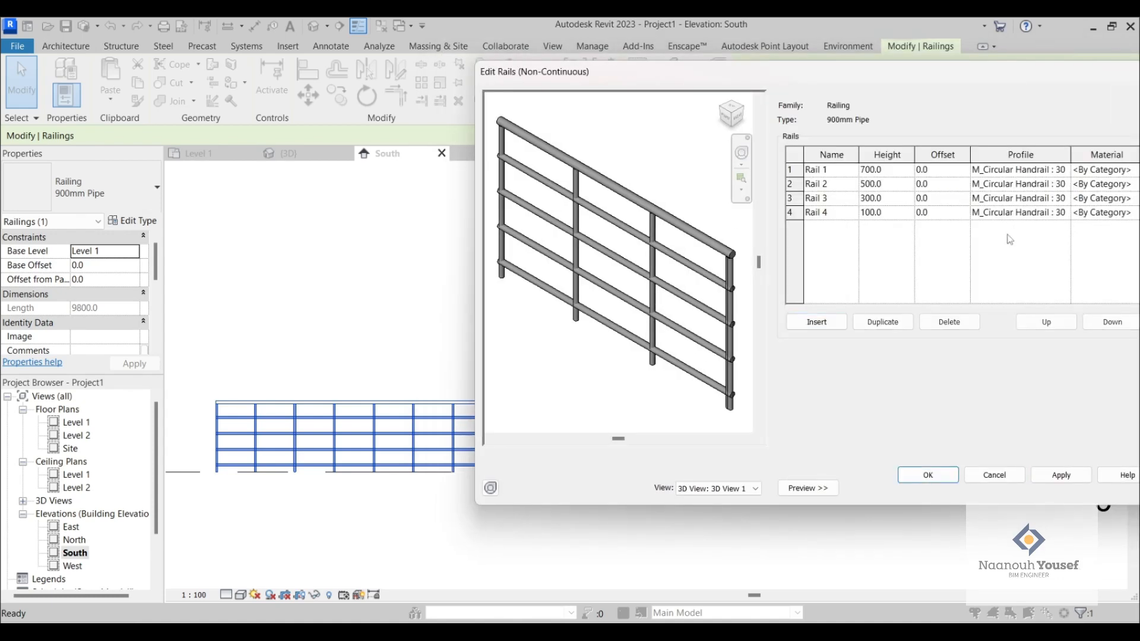
{"action": "left_click", "coordinate": [889, 213]}
{"action": "left_click", "coordinate": [887, 198]}
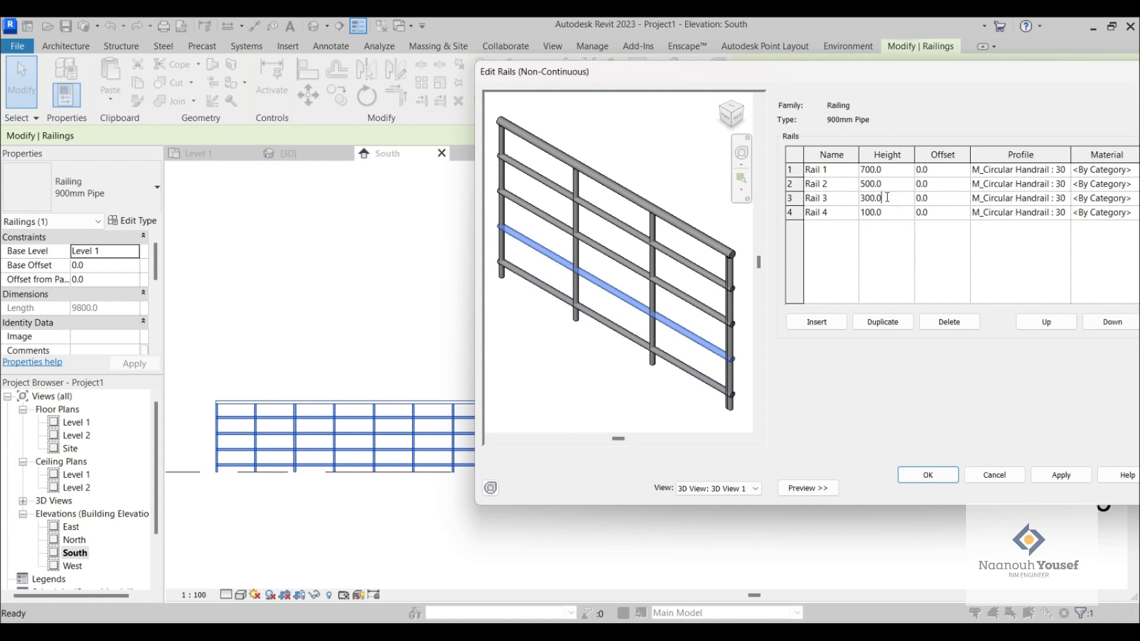
{"action": "left_click", "coordinate": [939, 322]}
{"action": "left_click", "coordinate": [887, 184]}
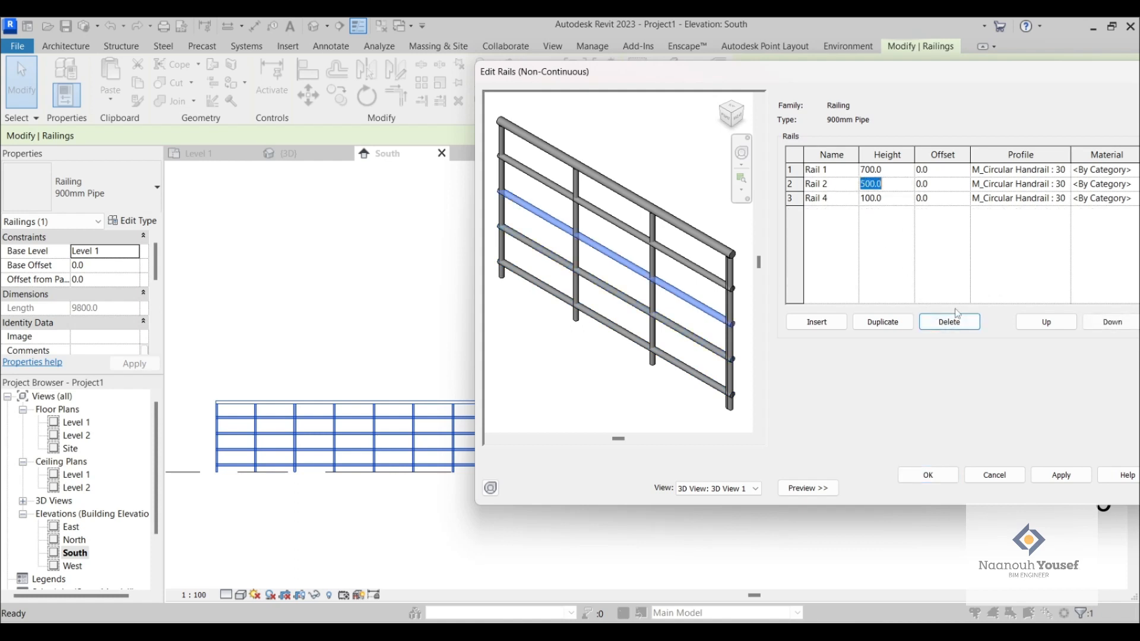
{"action": "left_click", "coordinate": [949, 322]}
{"action": "left_click", "coordinate": [1088, 478]}
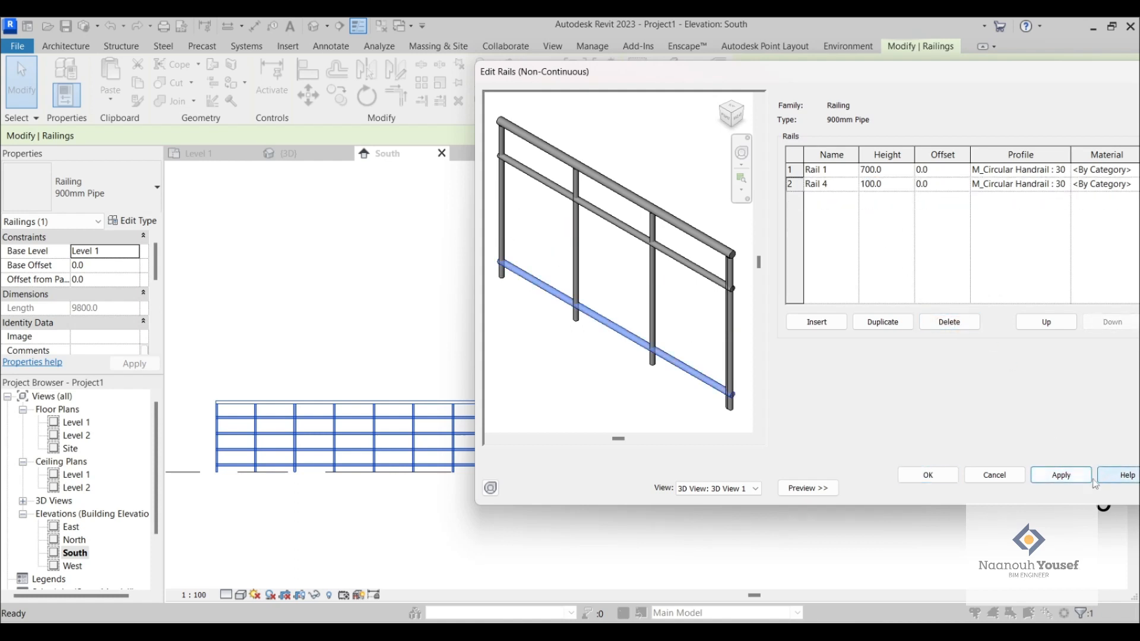
{"action": "left_click", "coordinate": [944, 476]}
{"action": "left_click", "coordinate": [1101, 487]}
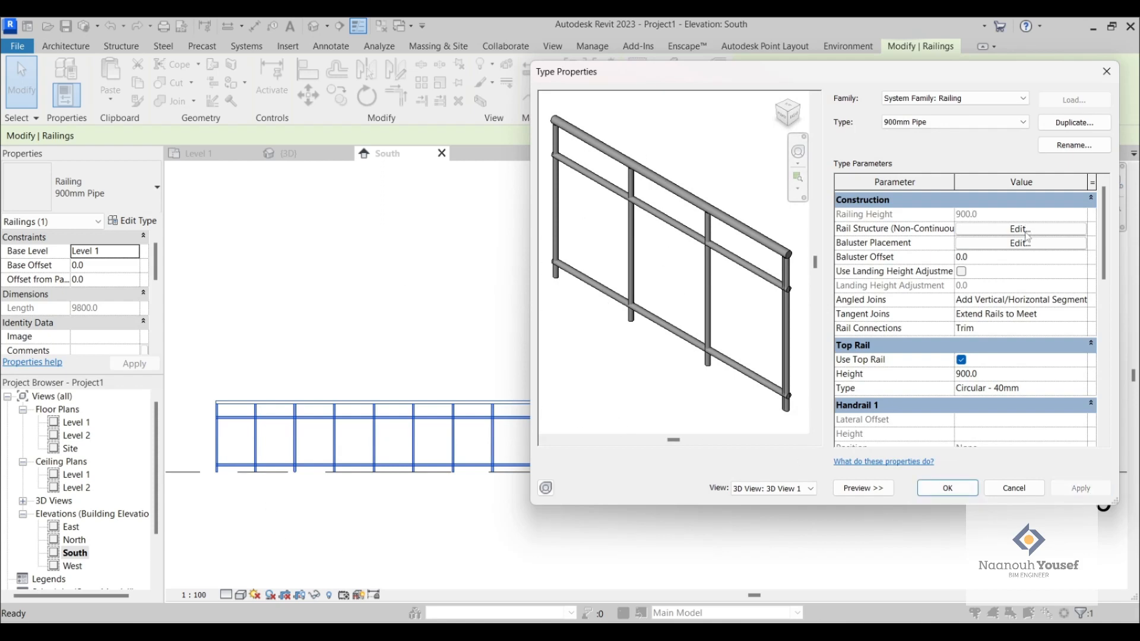
In the rail structure, set Rail 4's height to 400, apply it, and review the profile options for that rail.
{"action": "left_click", "coordinate": [1029, 229]}
{"action": "left_click", "coordinate": [887, 185]}
{"action": "double_click", "coordinate": [887, 184]}
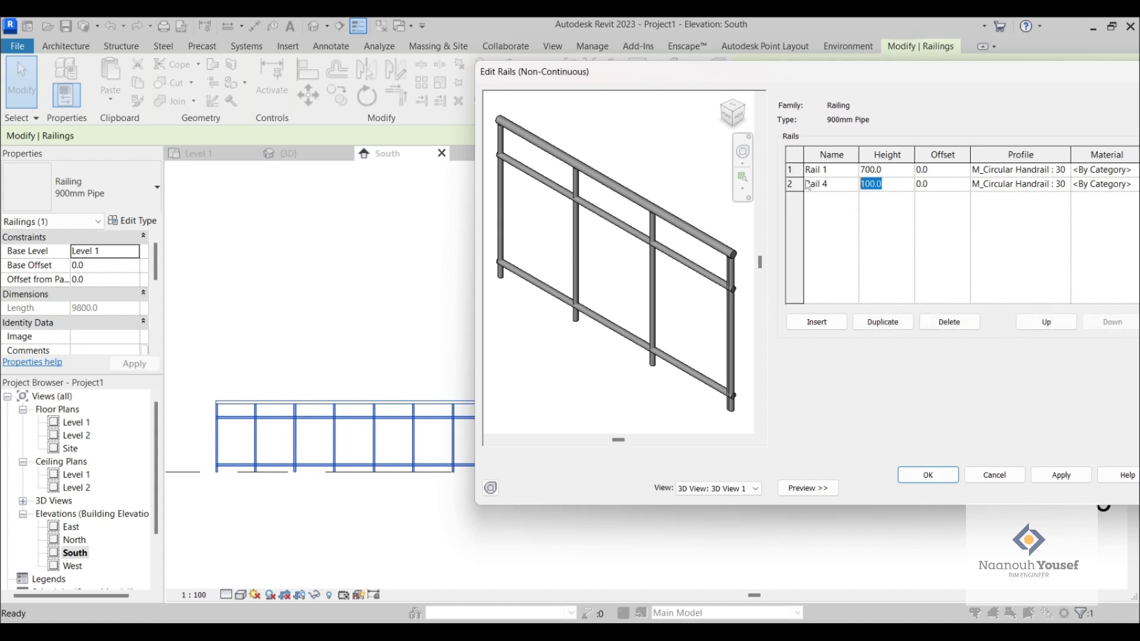
{"action": "type", "text": "400"}
{"action": "left_click", "coordinate": [1063, 475]}
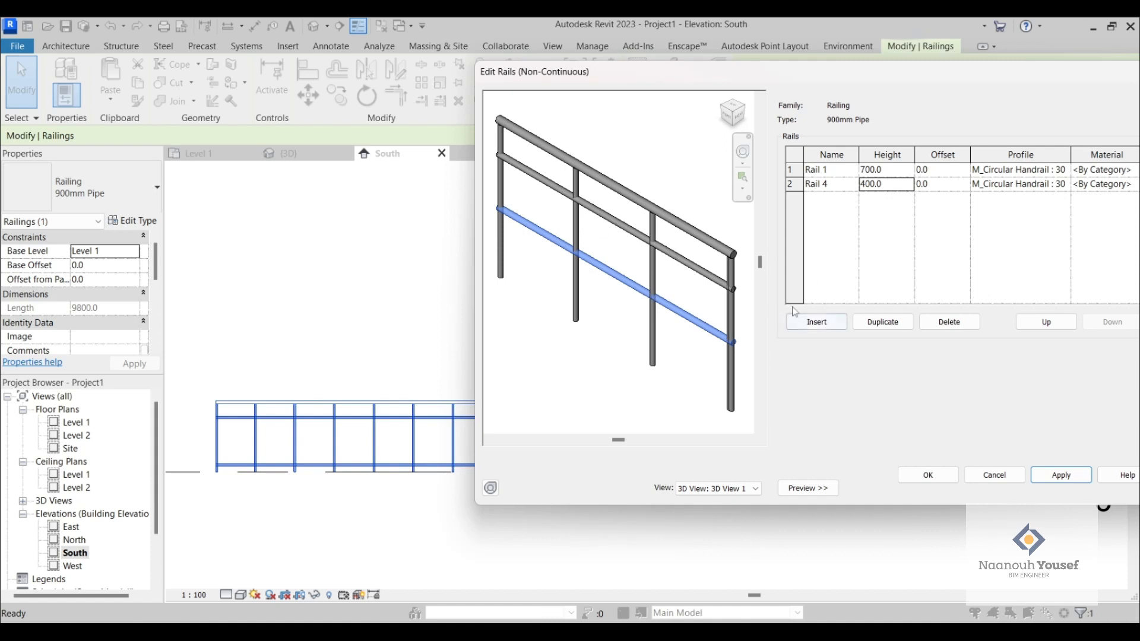
{"action": "left_click", "coordinate": [1064, 185]}
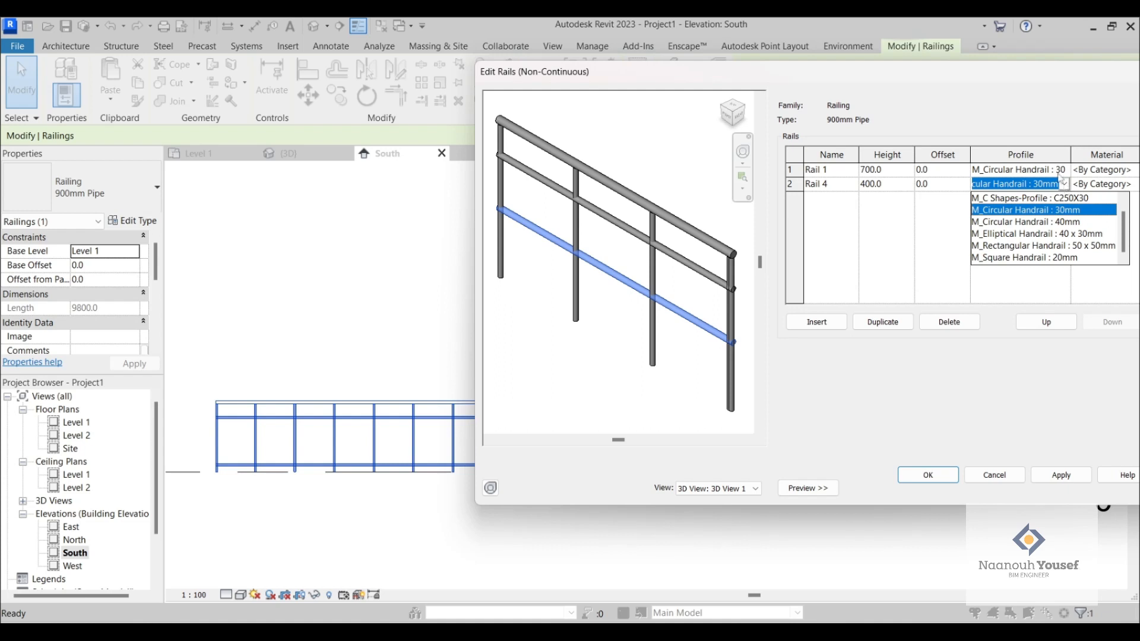
{"action": "left_click", "coordinate": [923, 195]}
Duplicate Rail 4, name the copy Rail2, set its height to 100 and apply the rail structure.
{"action": "left_click", "coordinate": [883, 321]}
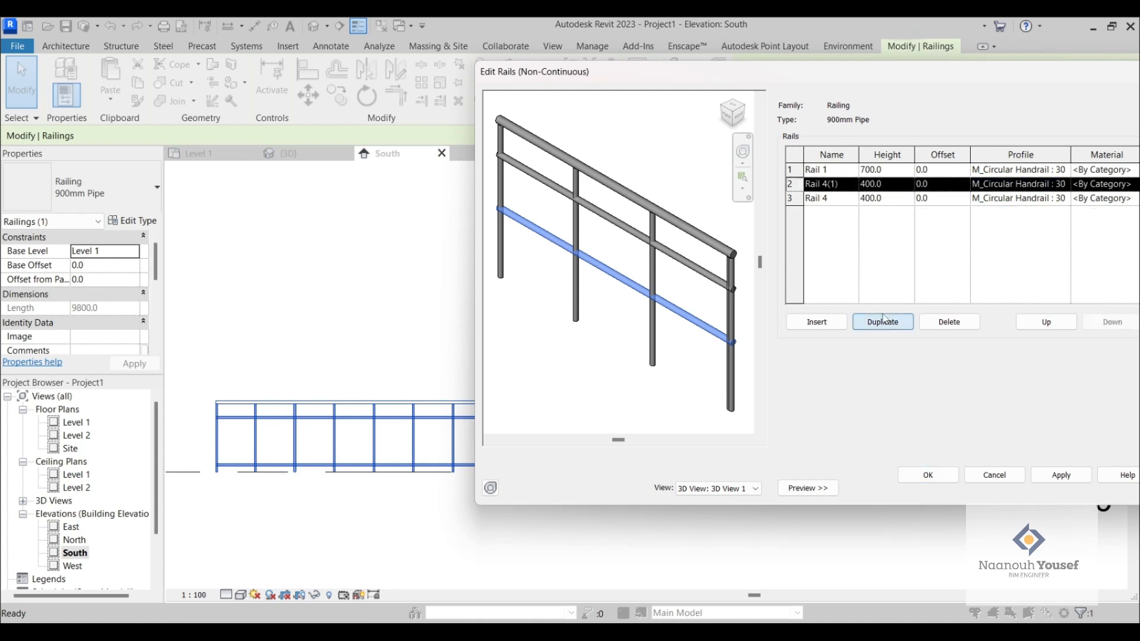
{"action": "left_click", "coordinate": [853, 181]}
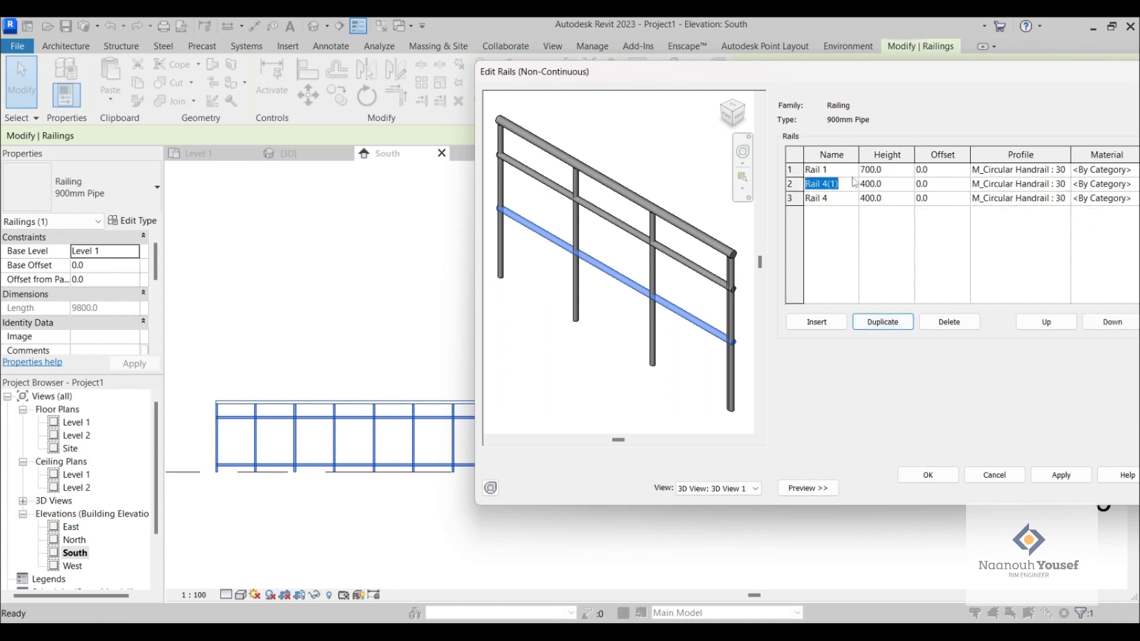
{"action": "type", "text": "Rail2"}
{"action": "key", "text": "Tab"}
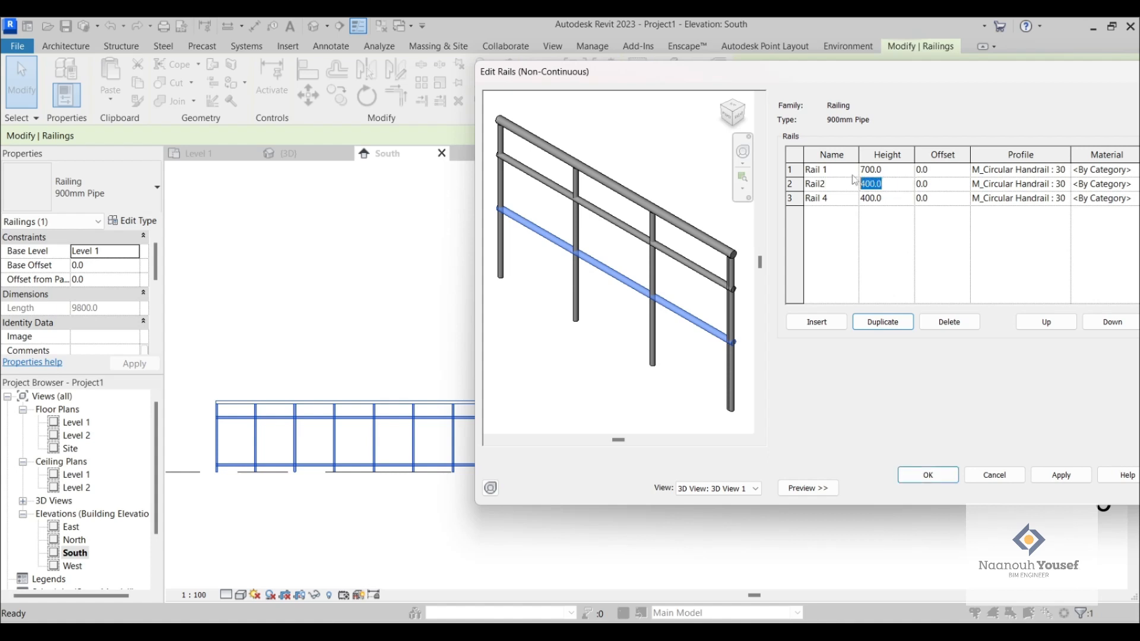
{"action": "type", "text": "100"}
{"action": "left_click", "coordinate": [1061, 475]}
{"action": "left_click", "coordinate": [928, 475]}
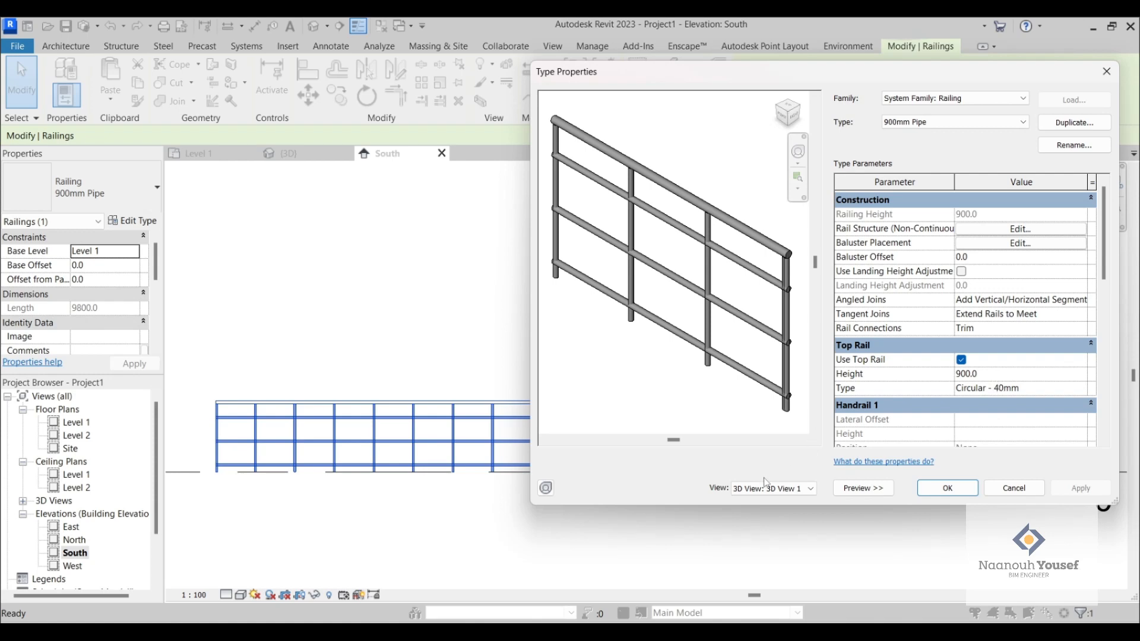
Switch to Paint to view the labelled railing diagram.
{"action": "left_click", "coordinate": [666, 630]}
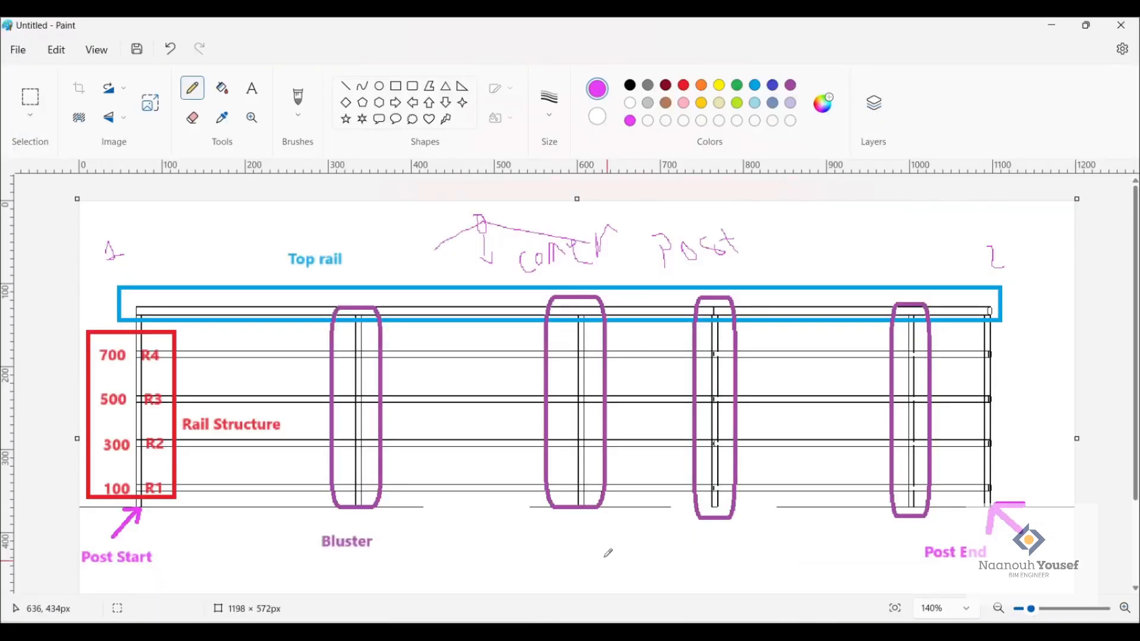